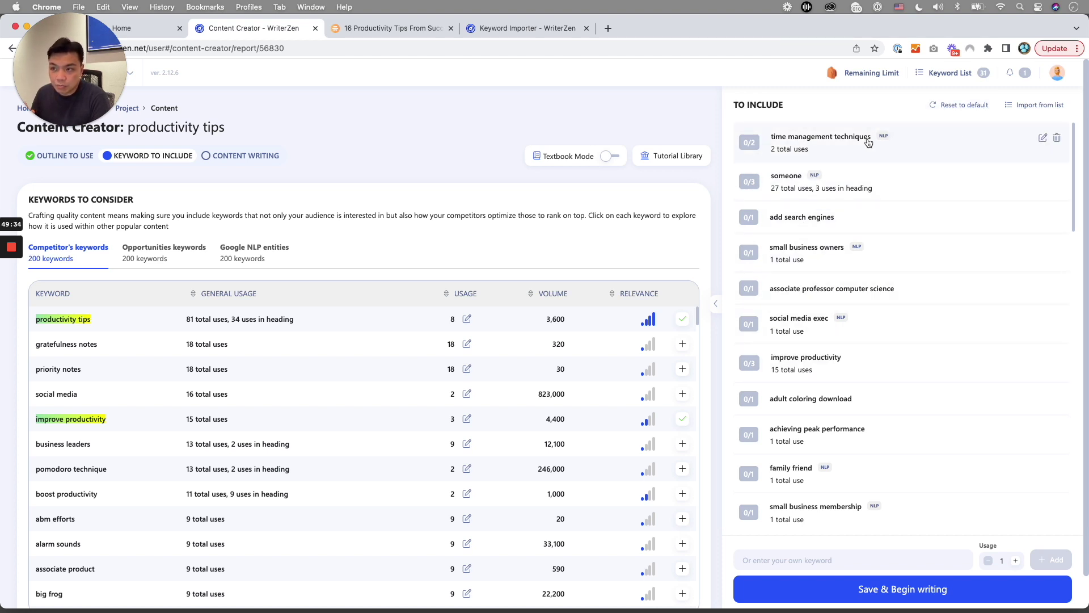
- Delete 'emoji fan' and 'amex gold card bonus' from the To Include keywords
{"action": "scroll", "coordinate": [834, 383], "scroll_direction": "down", "scroll_amount": 5}
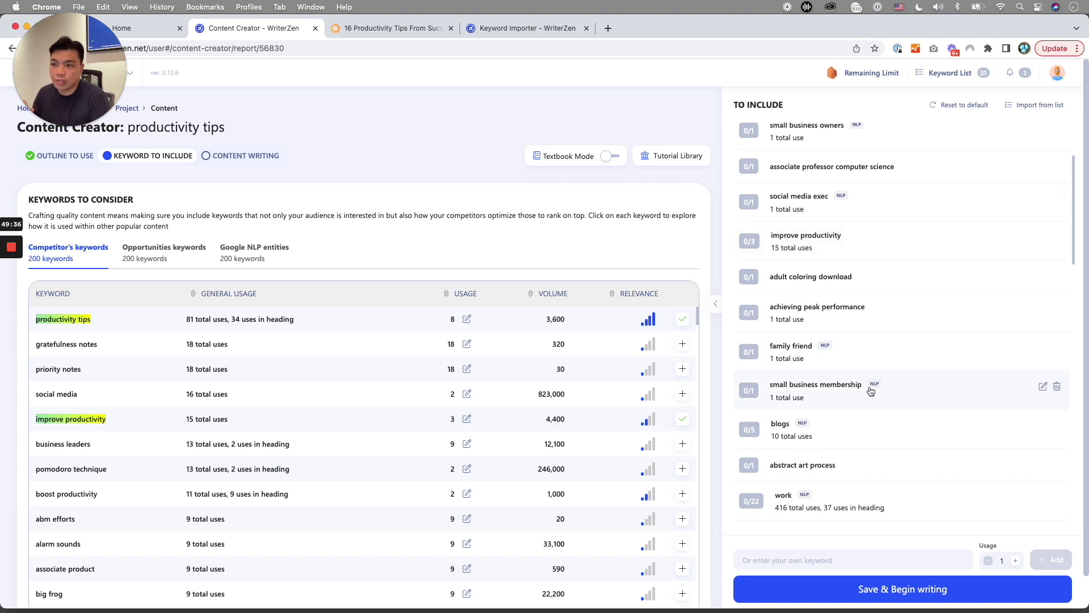
{"action": "scroll", "coordinate": [871, 391], "scroll_direction": "up", "scroll_amount": 5}
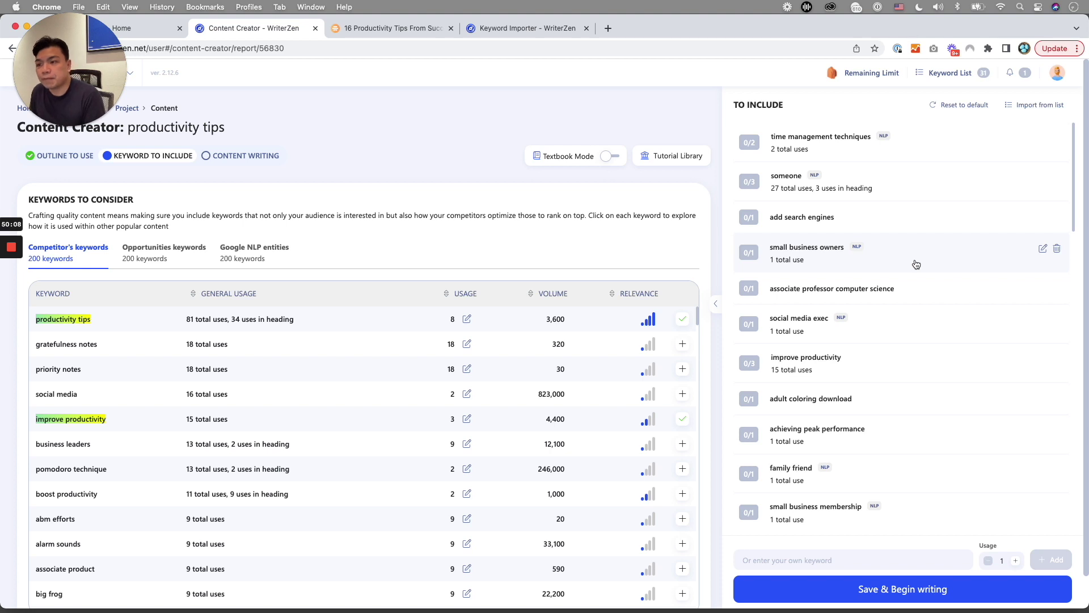
{"action": "scroll", "coordinate": [895, 301], "scroll_direction": "down", "scroll_amount": 5}
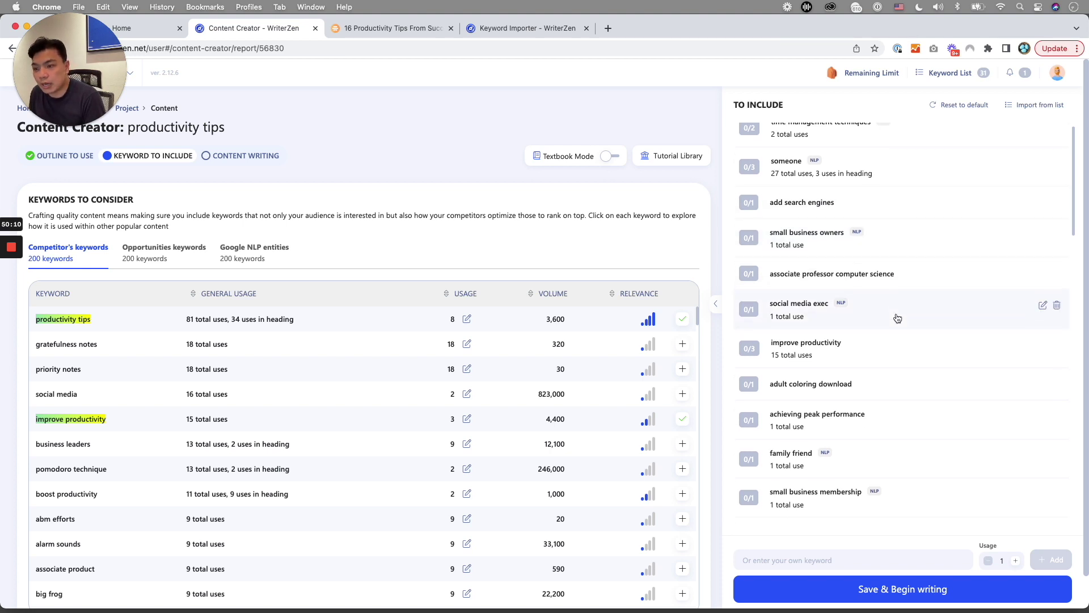
{"action": "scroll", "coordinate": [896, 307], "scroll_direction": "down", "scroll_amount": 10}
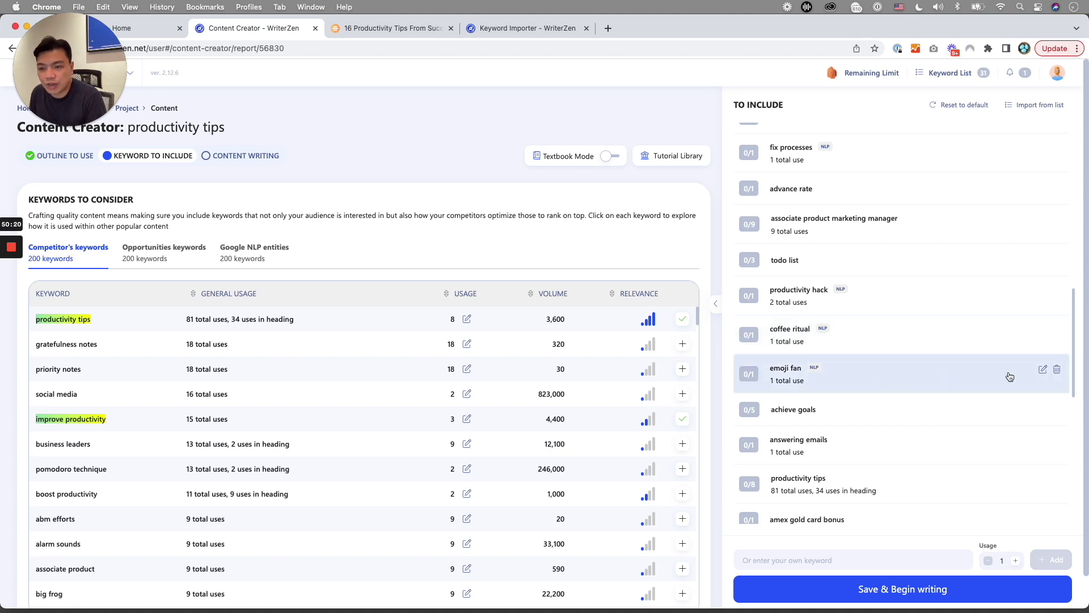
{"action": "left_click", "coordinate": [1058, 370]}
{"action": "scroll", "coordinate": [870, 381], "scroll_direction": "down", "scroll_amount": 2}
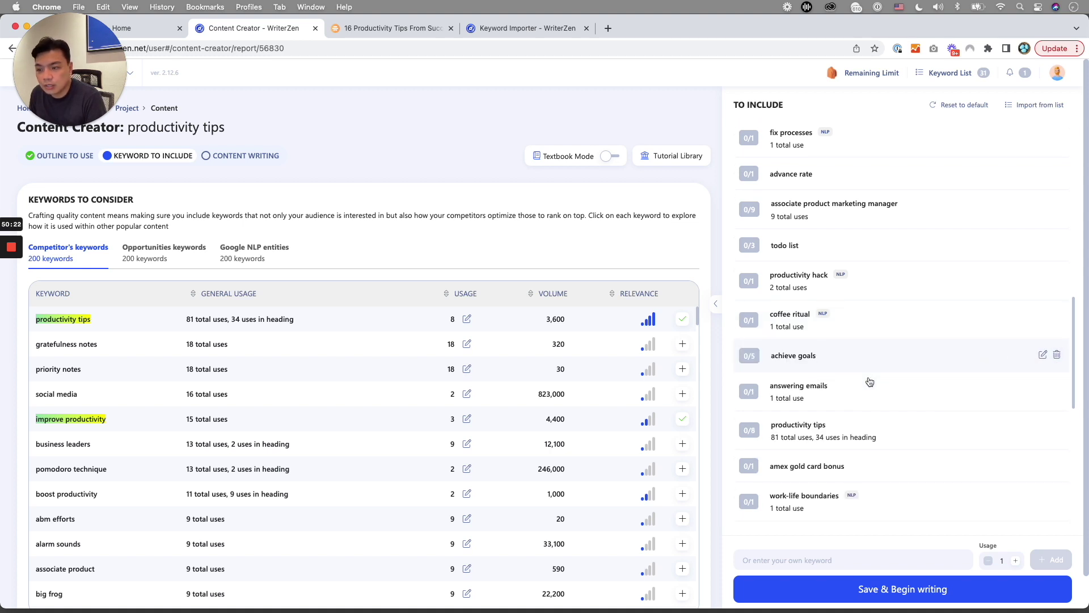
{"action": "scroll", "coordinate": [873, 417], "scroll_direction": "down", "scroll_amount": 3}
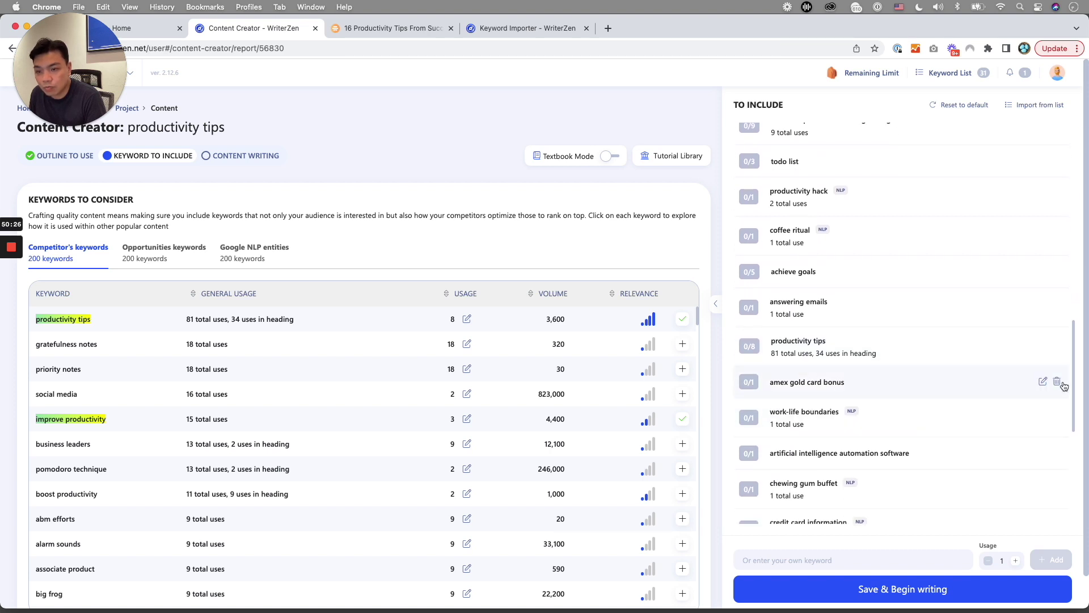
{"action": "left_click", "coordinate": [1058, 382]}
- Delete 'artificial intelligence automation software', 'chewing gum buffet', 'agree privacy policy' and 'self-help aisles'
{"action": "scroll", "coordinate": [958, 397], "scroll_direction": "down", "scroll_amount": 3}
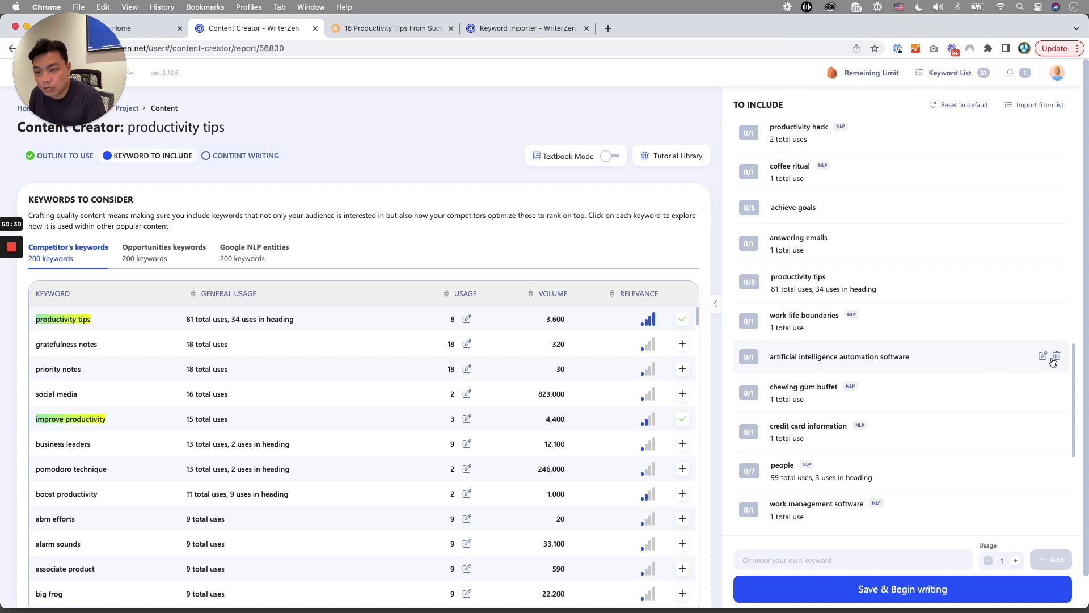
{"action": "left_click", "coordinate": [1057, 357]}
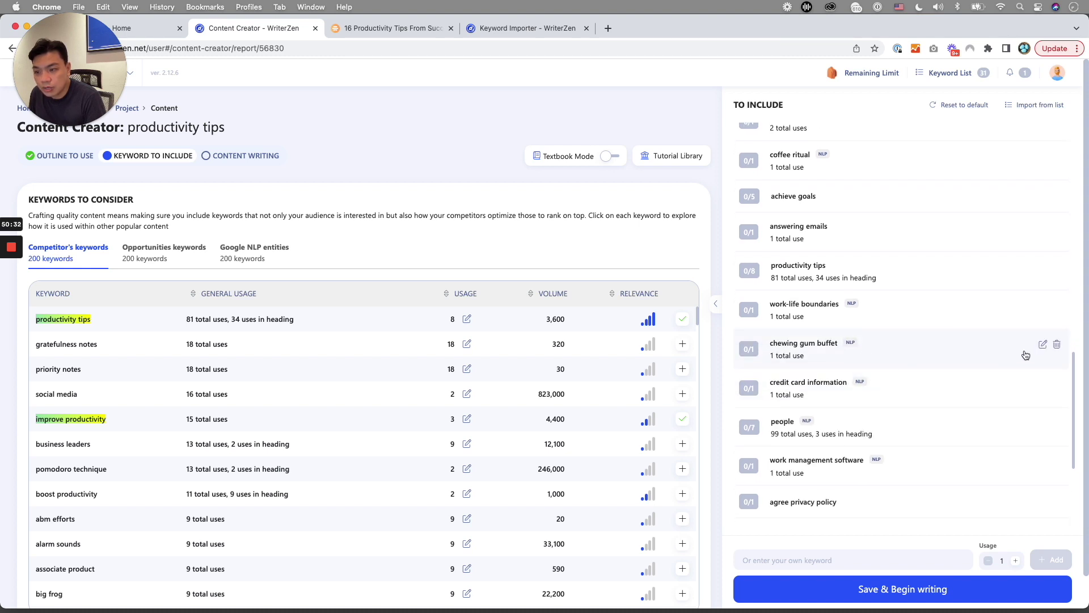
{"action": "left_click", "coordinate": [1056, 349]}
{"action": "scroll", "coordinate": [907, 372], "scroll_direction": "down", "scroll_amount": 1}
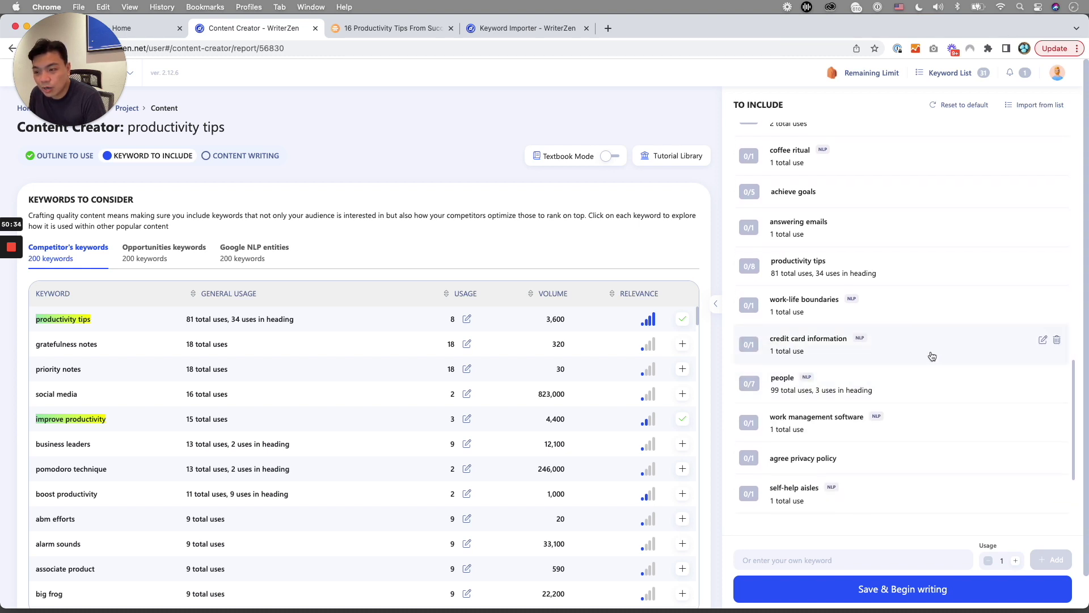
{"action": "scroll", "coordinate": [963, 382], "scroll_direction": "down", "scroll_amount": 2}
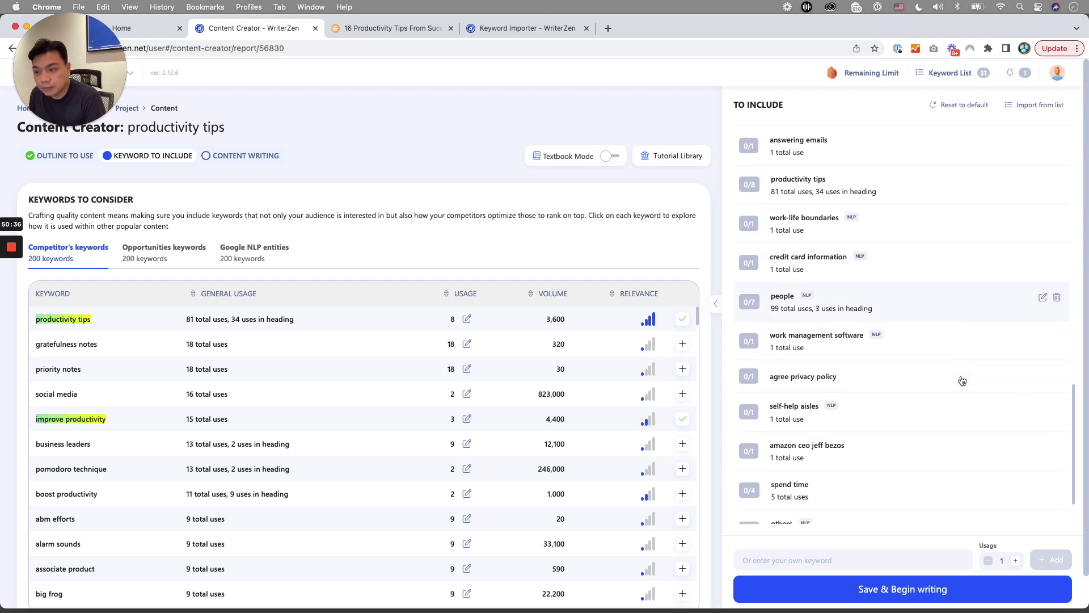
{"action": "scroll", "coordinate": [947, 380], "scroll_direction": "down", "scroll_amount": 1}
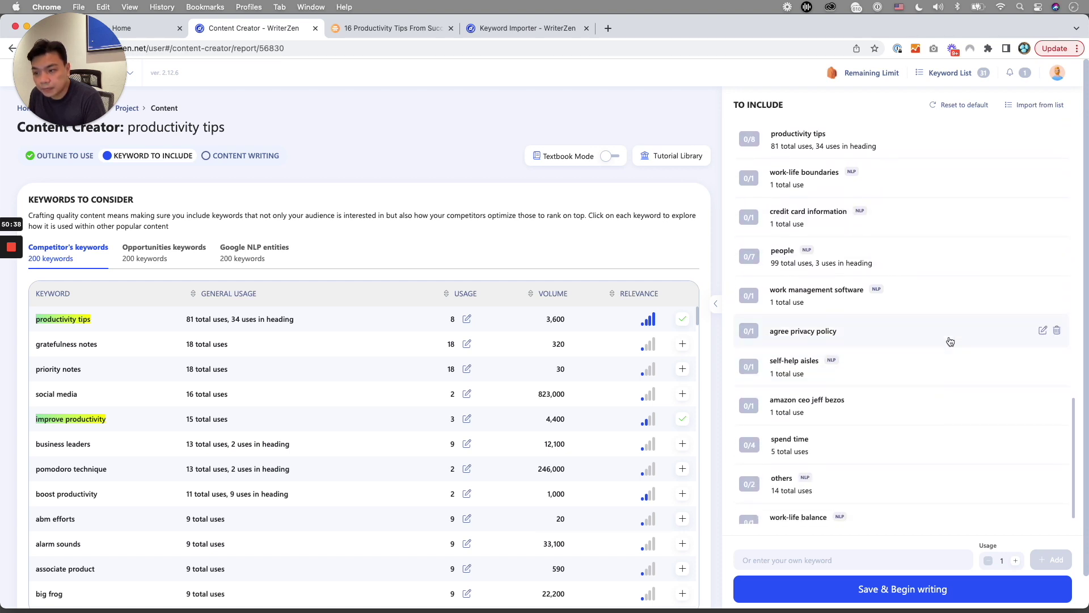
{"action": "left_click", "coordinate": [1057, 331]}
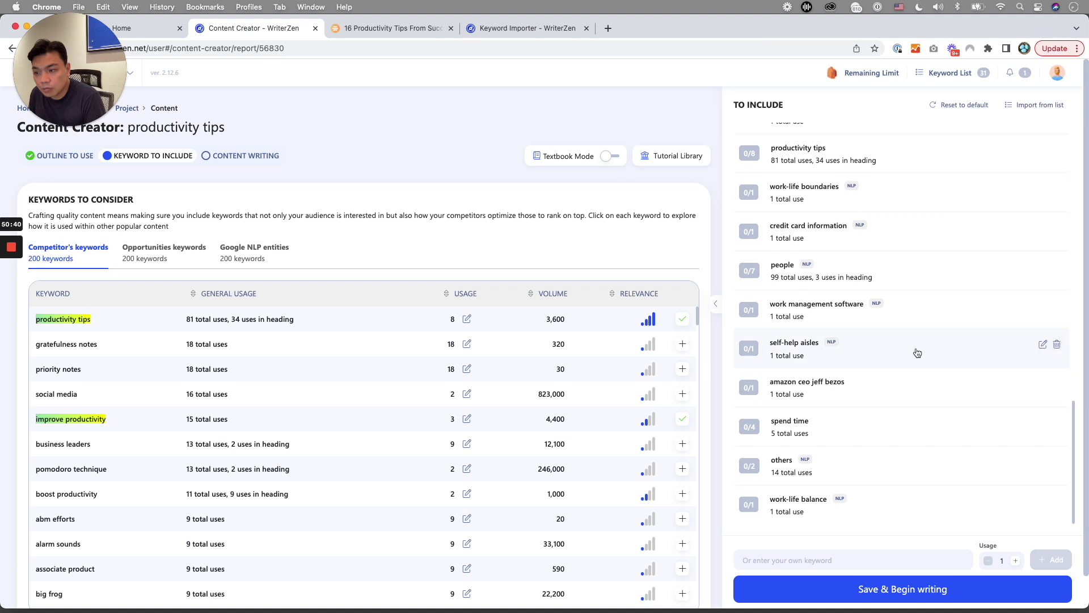
{"action": "left_click", "coordinate": [1059, 346]}
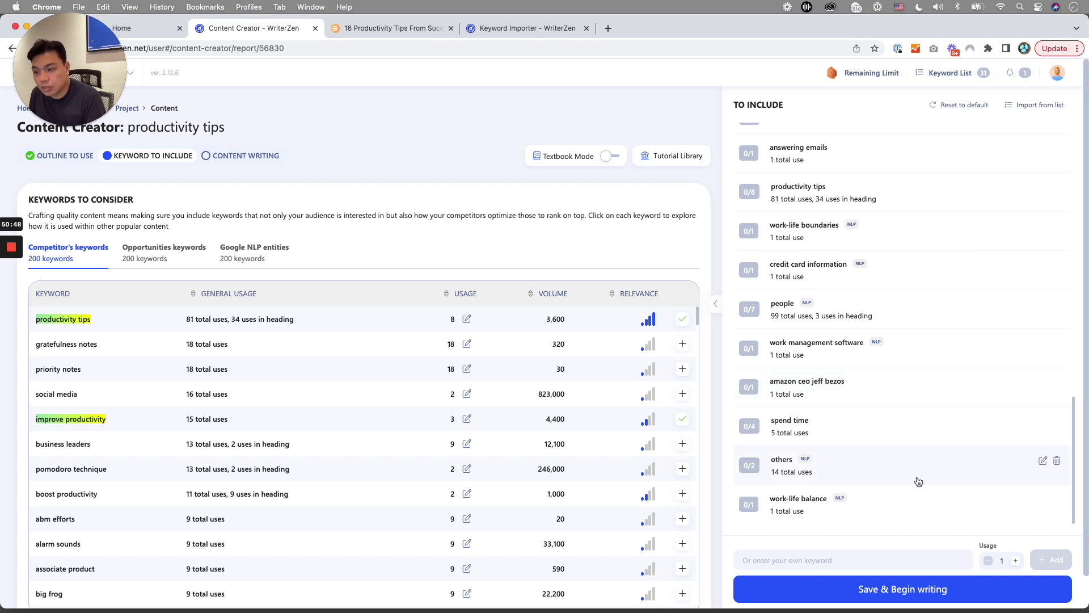
{"action": "scroll", "coordinate": [931, 353], "scroll_direction": "up", "scroll_amount": 10}
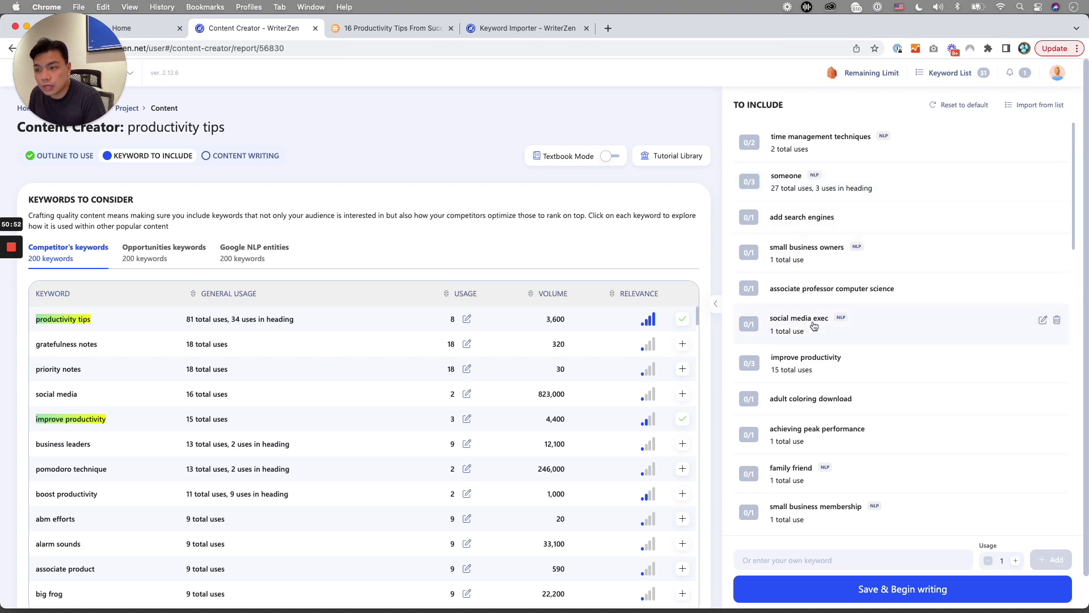
- Delete 'associate professor computer science', 'adult coloring download', 'family friend' and 'abstract art process'
{"action": "left_click", "coordinate": [1058, 289]}
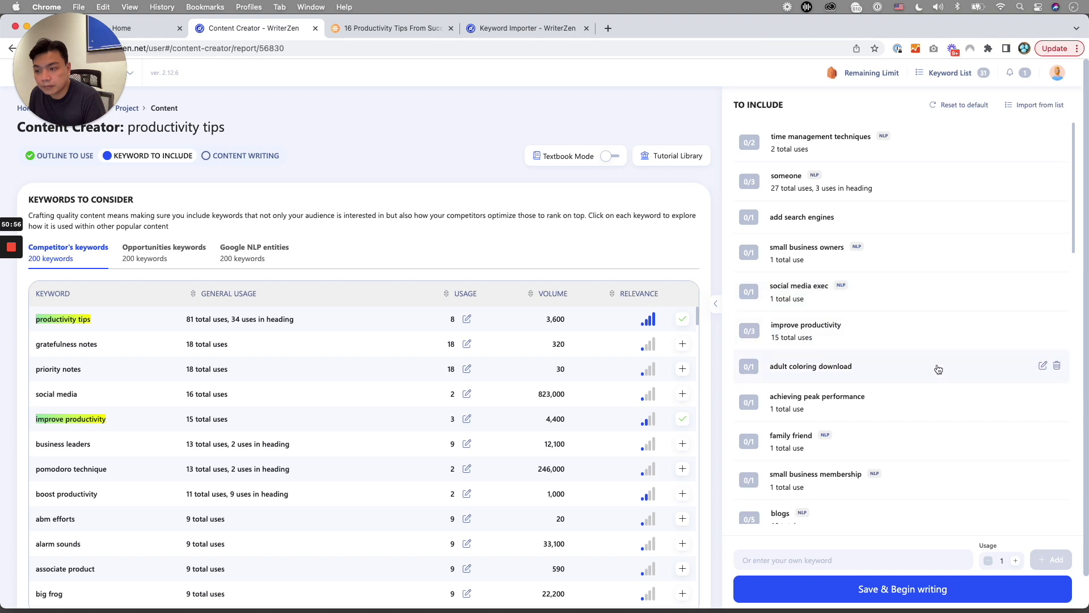
{"action": "left_click", "coordinate": [1057, 365]}
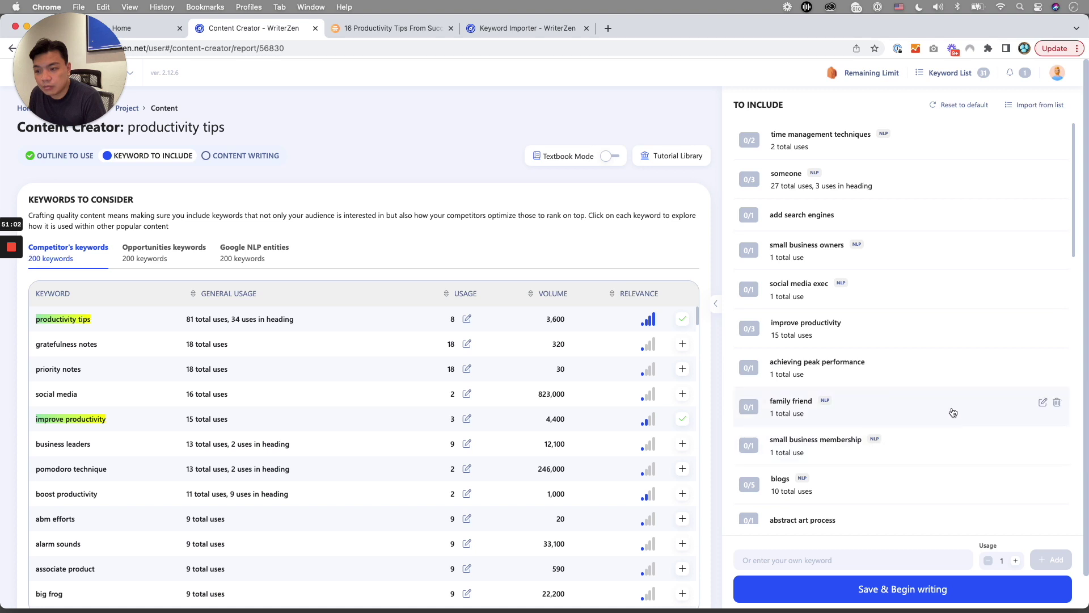
{"action": "left_click", "coordinate": [1057, 402]}
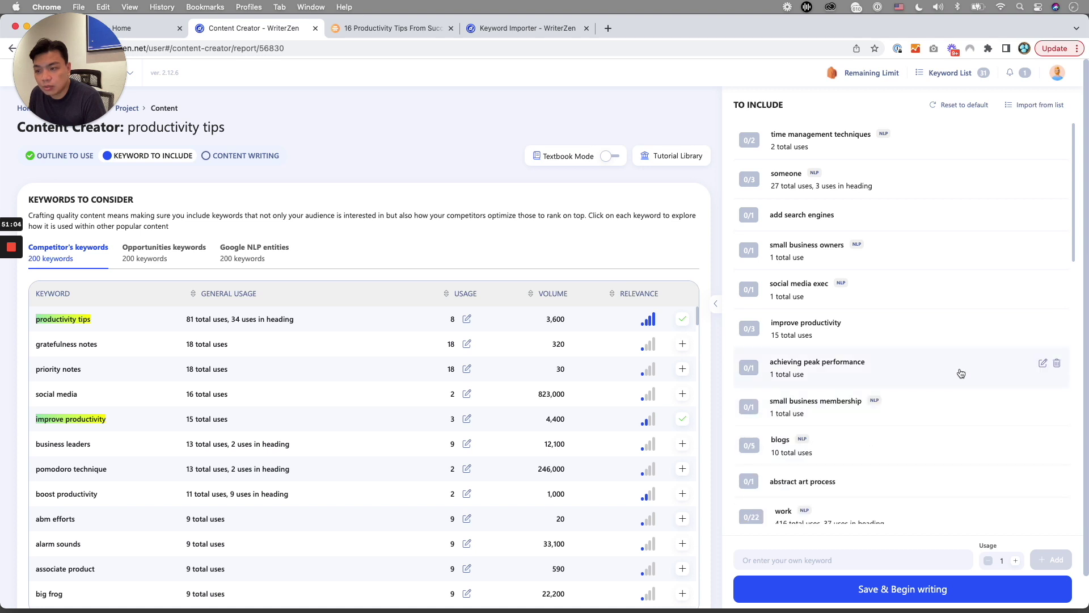
{"action": "scroll", "coordinate": [970, 392], "scroll_direction": "down", "scroll_amount": 3}
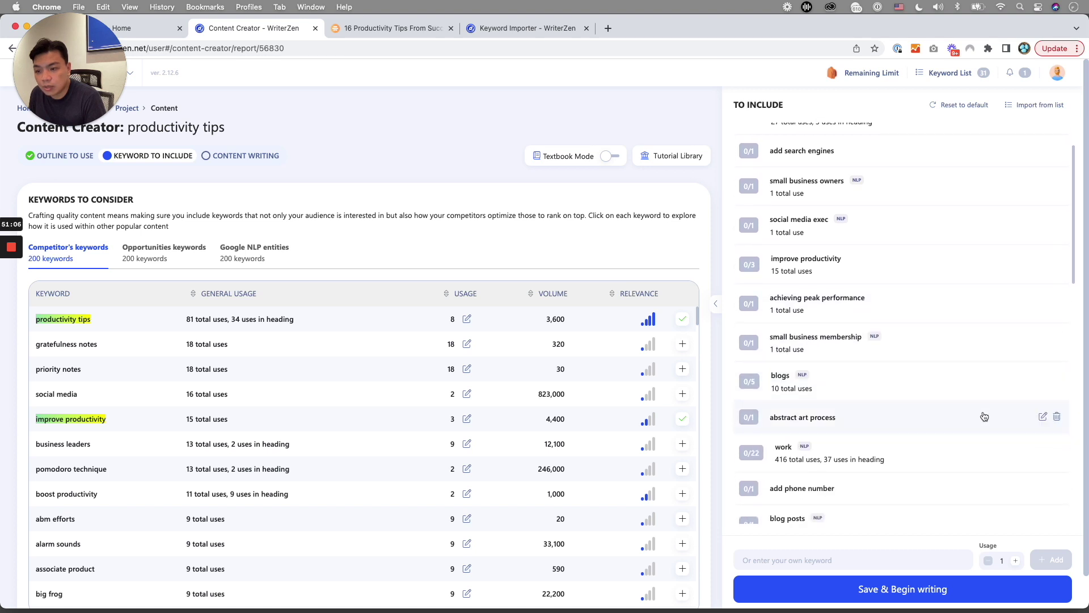
{"action": "left_click", "coordinate": [1056, 418]}
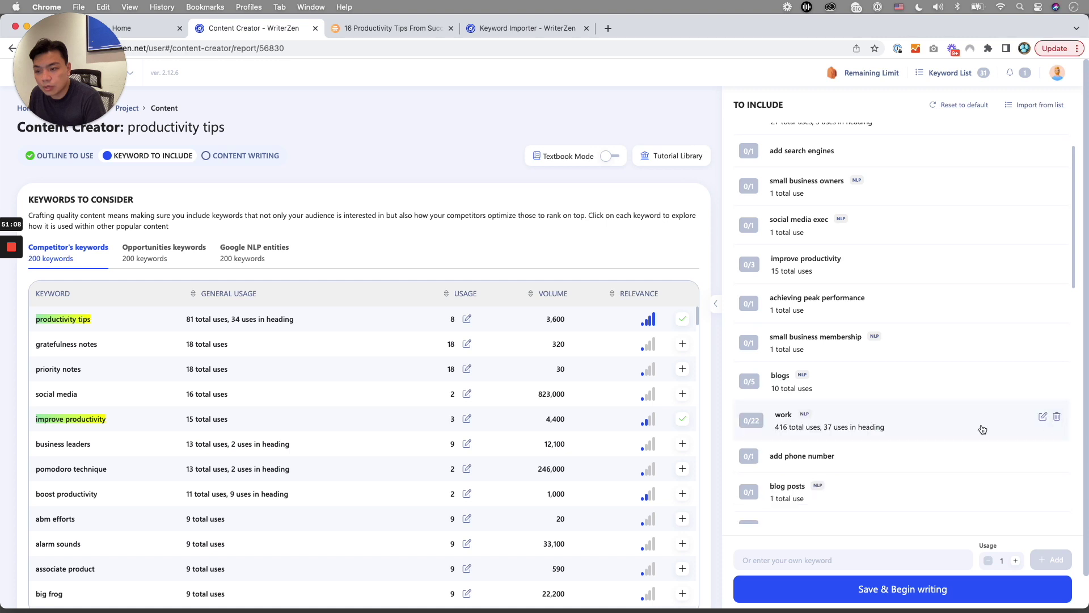
- Delete 'add phone number' and 'address bar url', then return to the Outline step
{"action": "scroll", "coordinate": [964, 437], "scroll_direction": "down", "scroll_amount": 2}
{"action": "left_click", "coordinate": [1058, 420]}
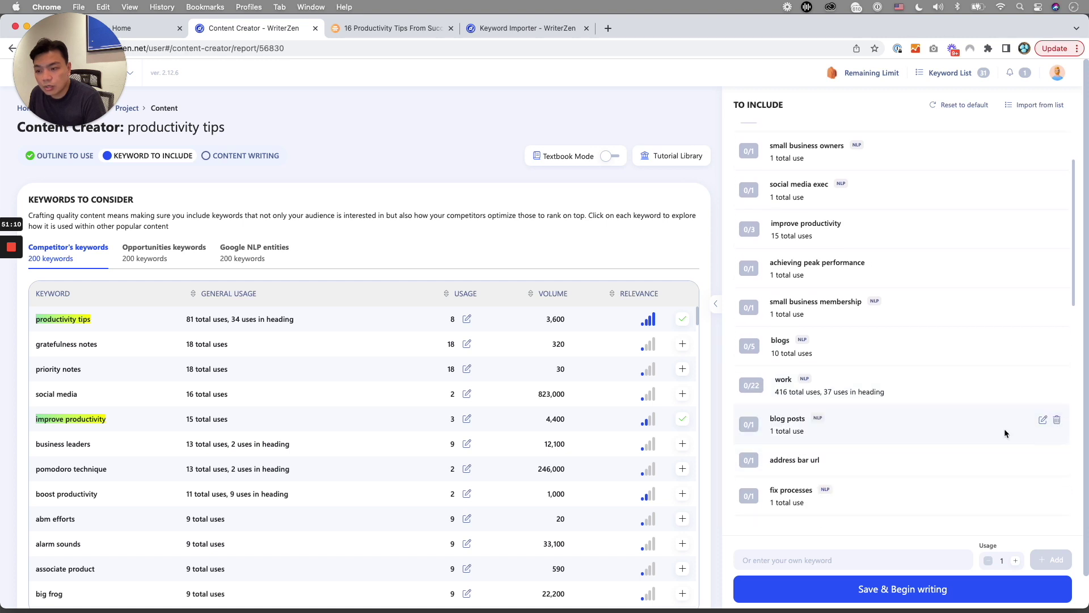
{"action": "scroll", "coordinate": [985, 428], "scroll_direction": "down", "scroll_amount": 2}
{"action": "left_click", "coordinate": [1061, 421]}
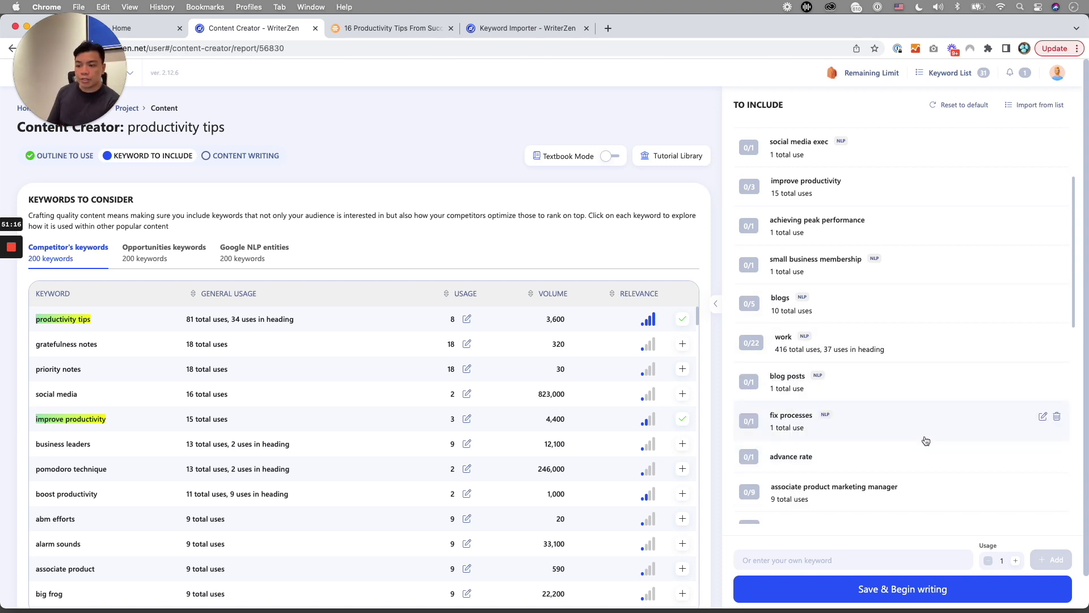
{"action": "scroll", "coordinate": [924, 437], "scroll_direction": "down", "scroll_amount": 1}
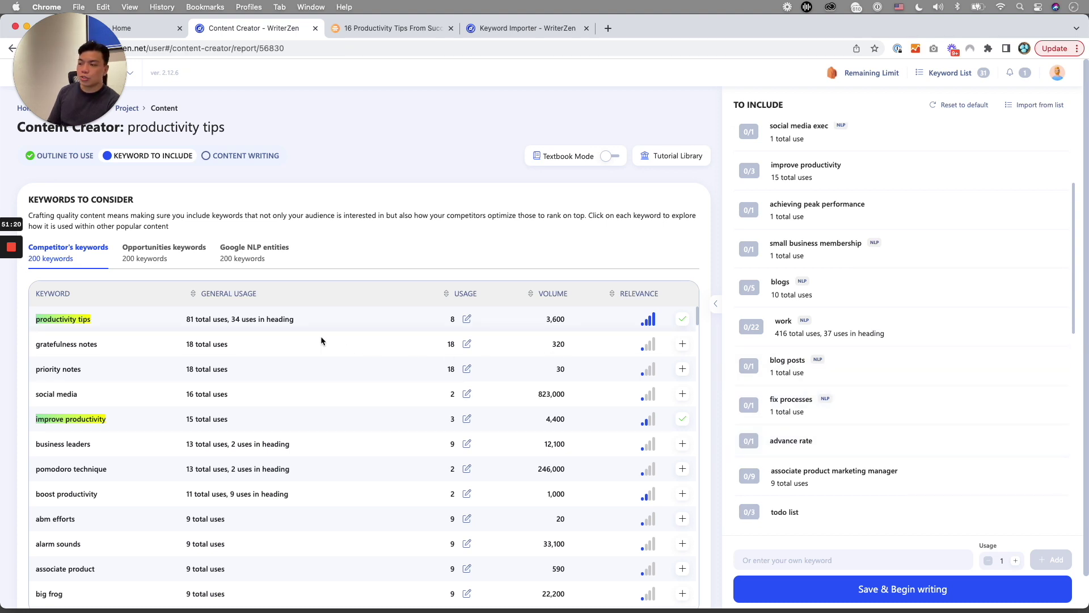
{"action": "left_click", "coordinate": [66, 161]}
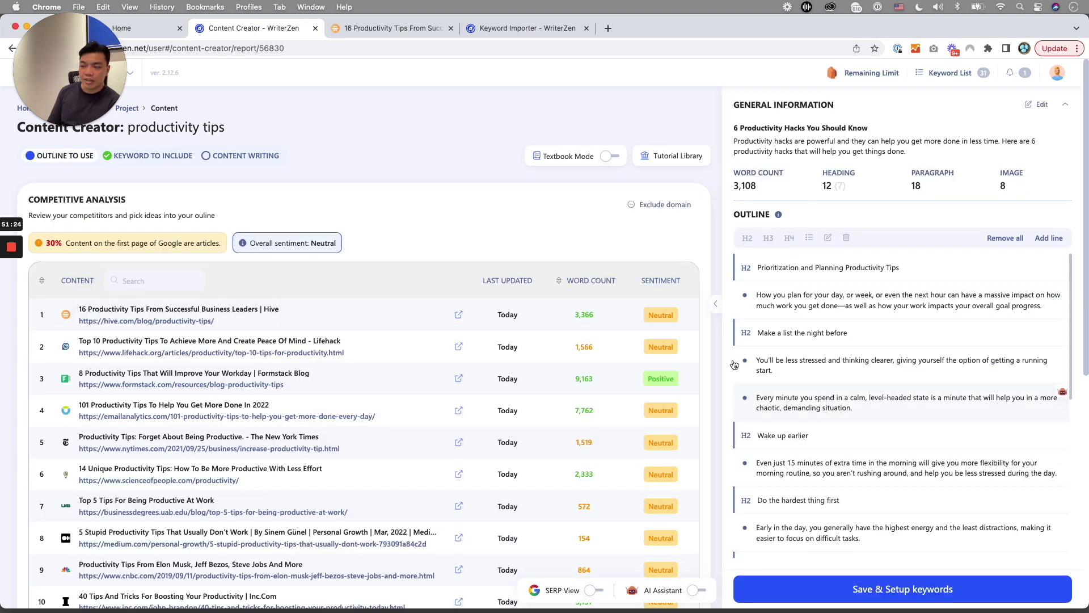
{"action": "left_click", "coordinate": [157, 160]}
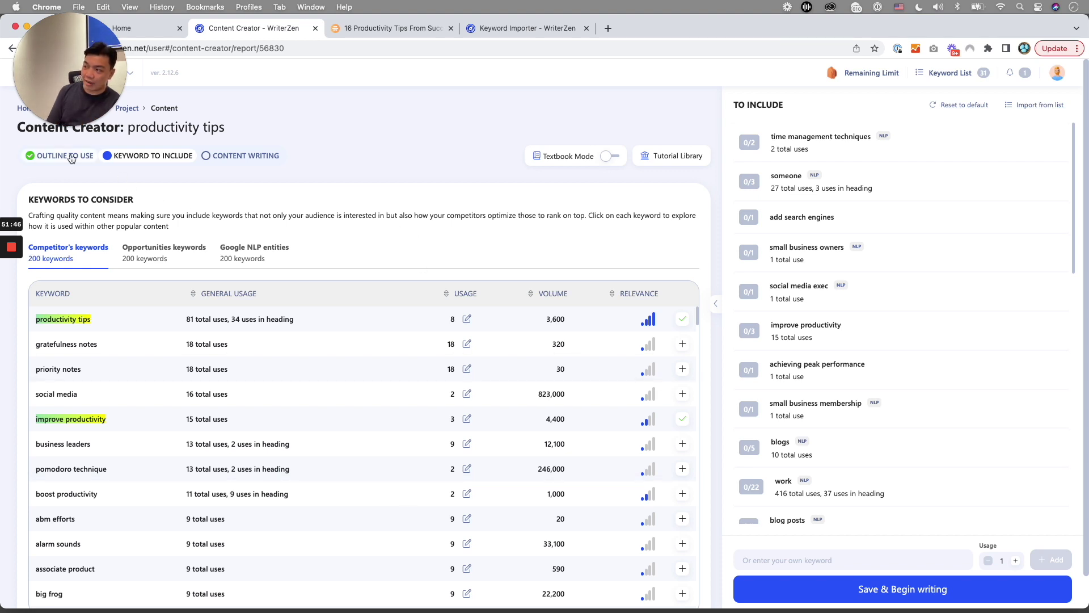
- Check competitors' usage of 'priority notes' and add it to To Include
{"action": "scroll", "coordinate": [925, 375], "scroll_direction": "down", "scroll_amount": 15}
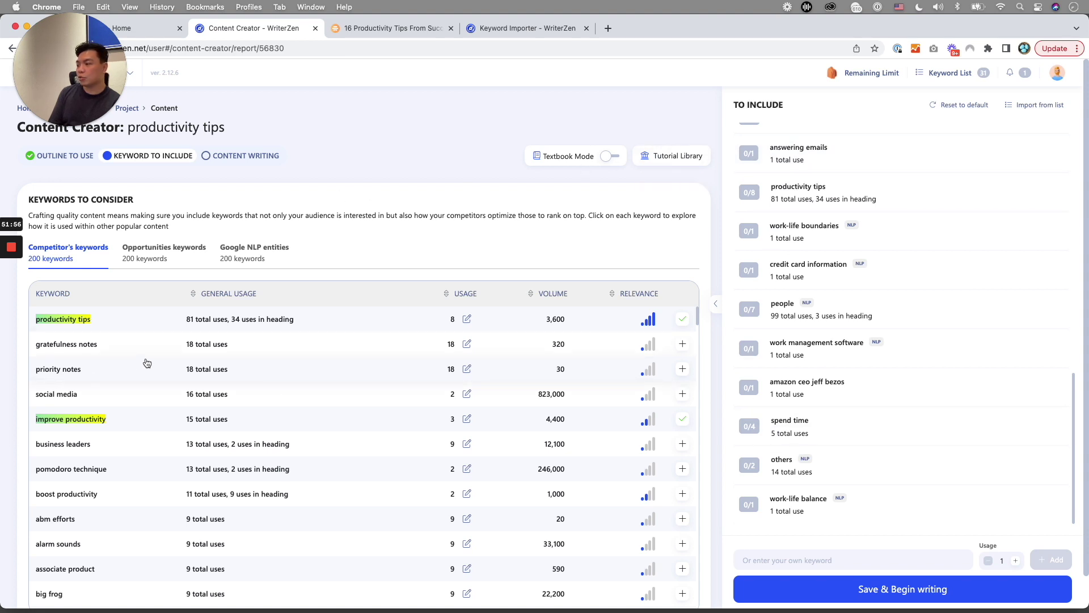
{"action": "scroll", "coordinate": [147, 363], "scroll_direction": "down", "scroll_amount": 1}
{"action": "scroll", "coordinate": [156, 371], "scroll_direction": "up", "scroll_amount": 1}
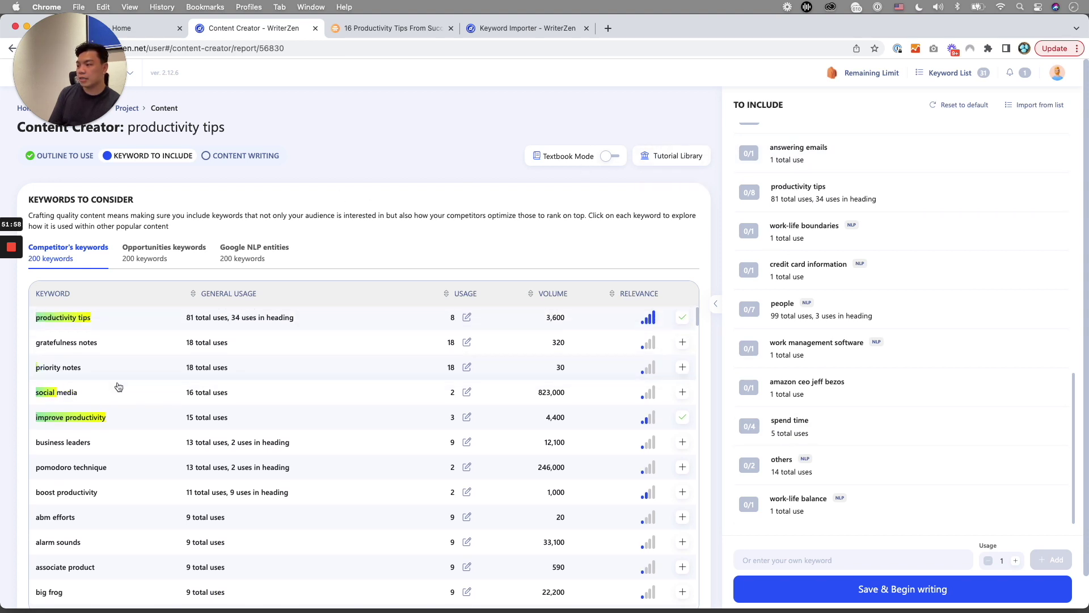
{"action": "left_click", "coordinate": [150, 374]}
{"action": "scroll", "coordinate": [464, 329], "scroll_direction": "down", "scroll_amount": 1}
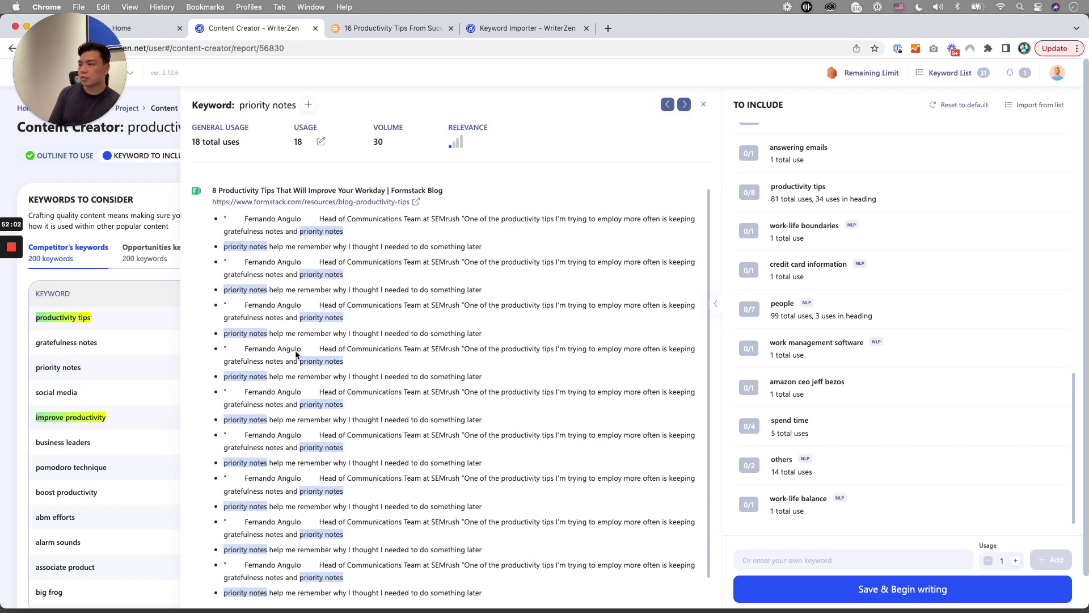
{"action": "scroll", "coordinate": [252, 196], "scroll_direction": "up", "scroll_amount": 1}
{"action": "left_click", "coordinate": [703, 106]}
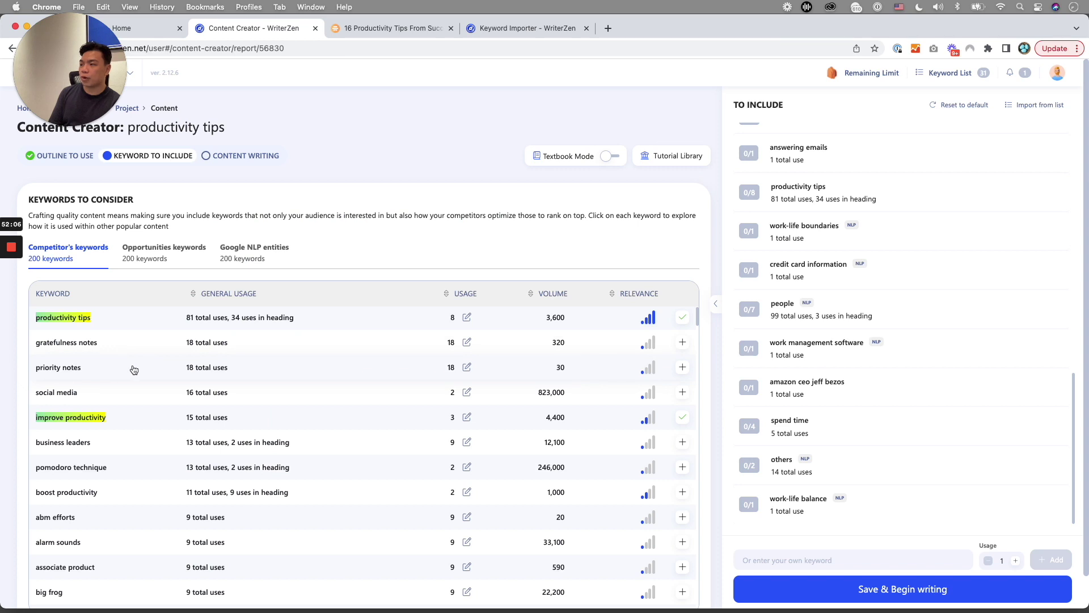
{"action": "left_click", "coordinate": [683, 367]}
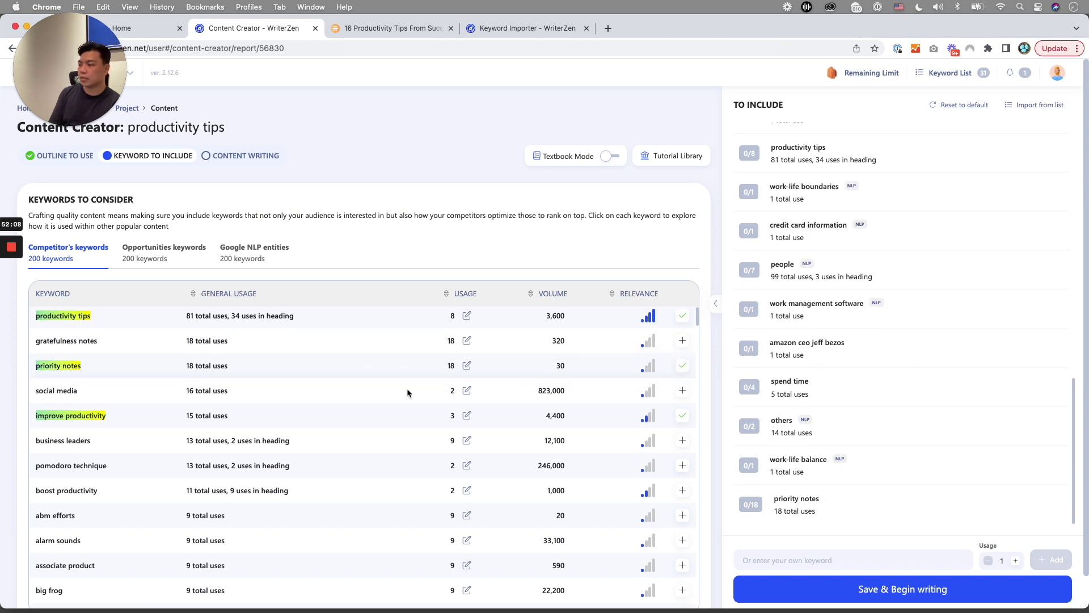
- Check competitors' usage of 'boost productivity' and add it to To Include
{"action": "scroll", "coordinate": [407, 388], "scroll_direction": "down", "scroll_amount": 1}
{"action": "scroll", "coordinate": [406, 389], "scroll_direction": "down", "scroll_amount": 1}
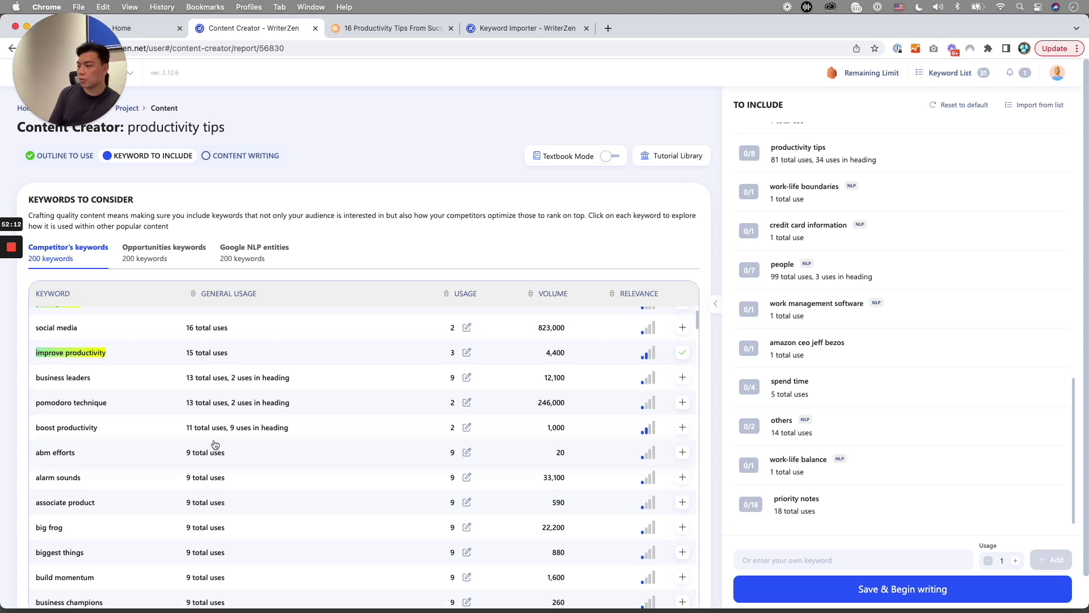
{"action": "scroll", "coordinate": [109, 397], "scroll_direction": "down", "scroll_amount": 2}
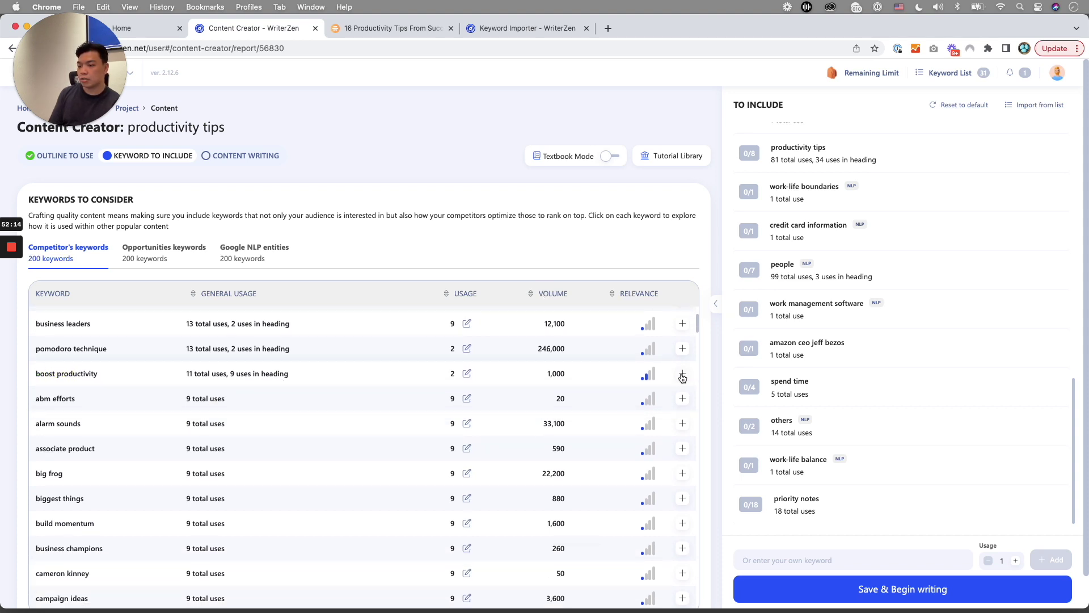
{"action": "left_click", "coordinate": [82, 374]}
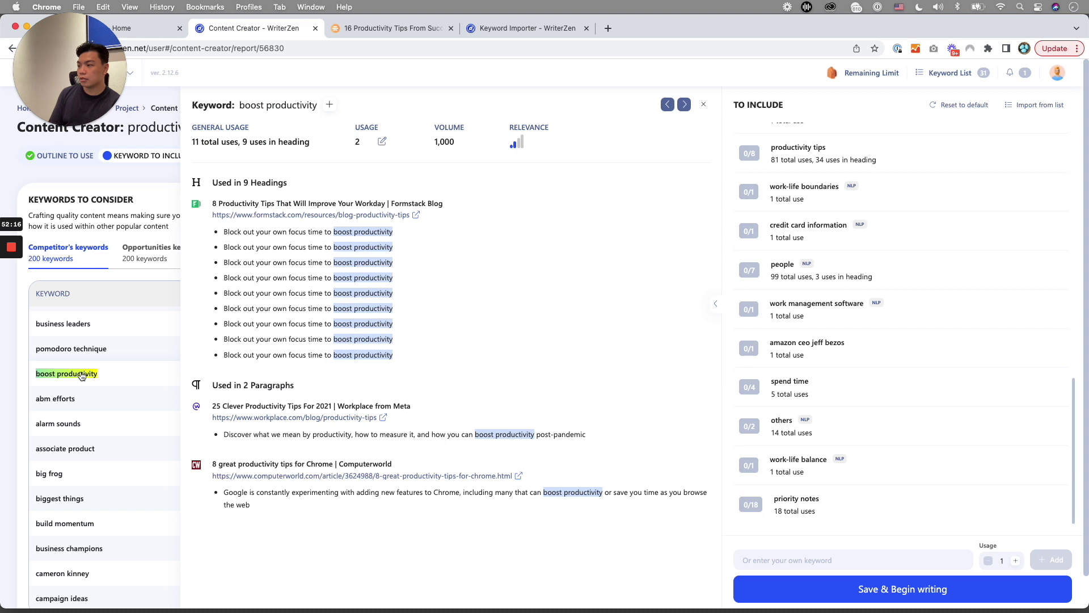
{"action": "left_click", "coordinate": [81, 374]}
{"action": "left_click", "coordinate": [703, 105]}
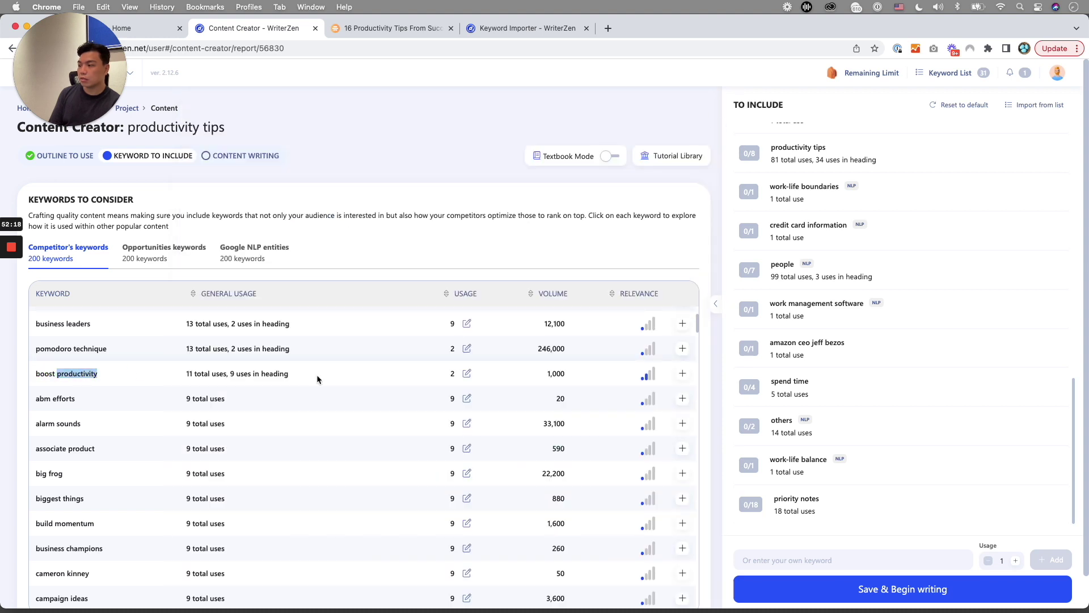
{"action": "left_click", "coordinate": [682, 373]}
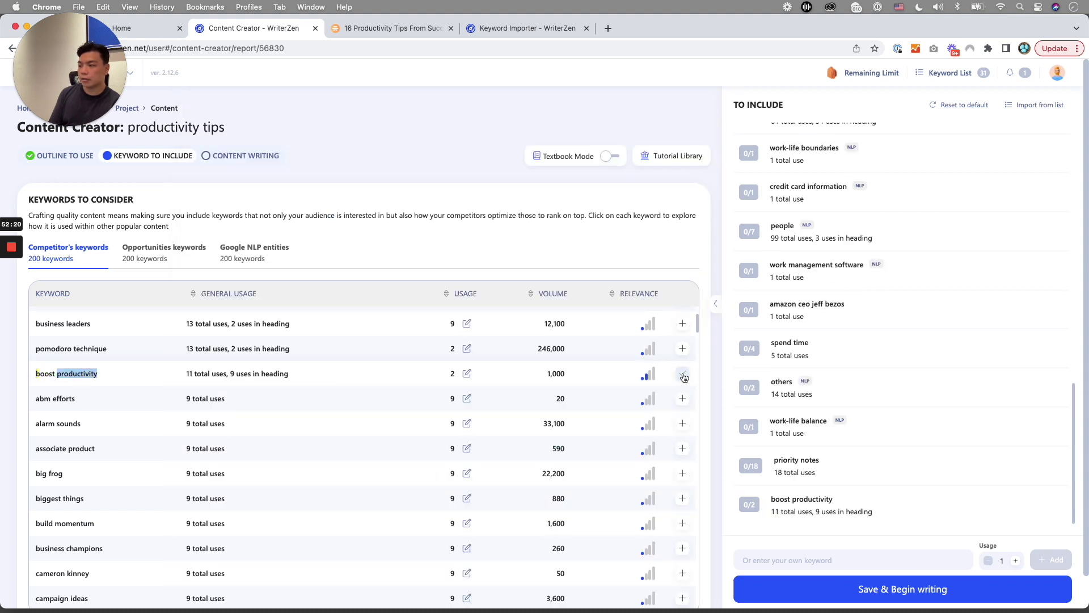
- Add 'time management' from the competitor keywords to To Include
{"action": "scroll", "coordinate": [400, 368], "scroll_direction": "down", "scroll_amount": 3}
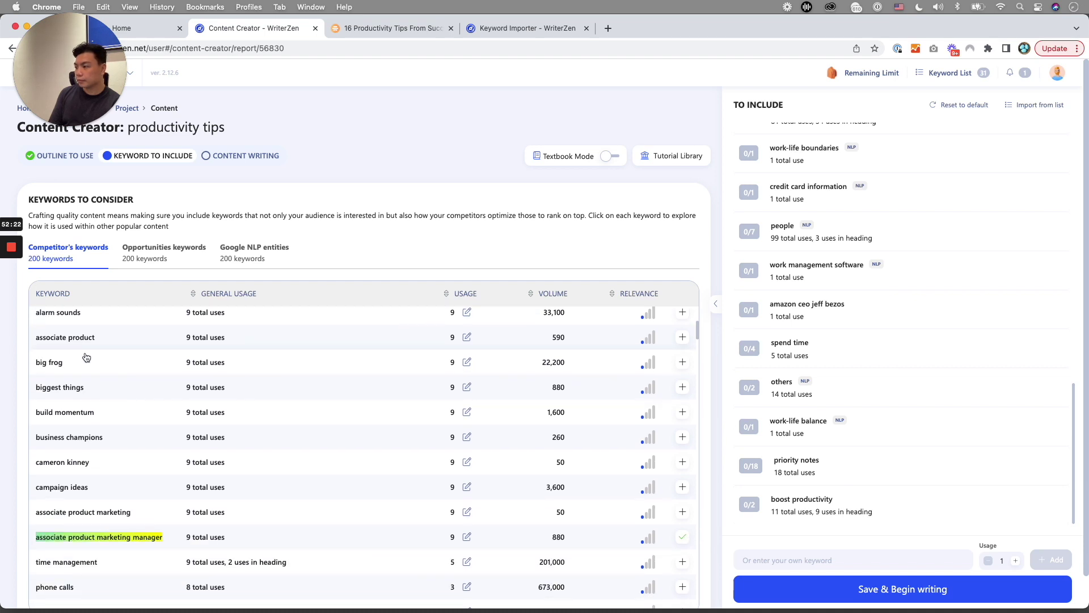
{"action": "scroll", "coordinate": [127, 402], "scroll_direction": "down", "scroll_amount": 2}
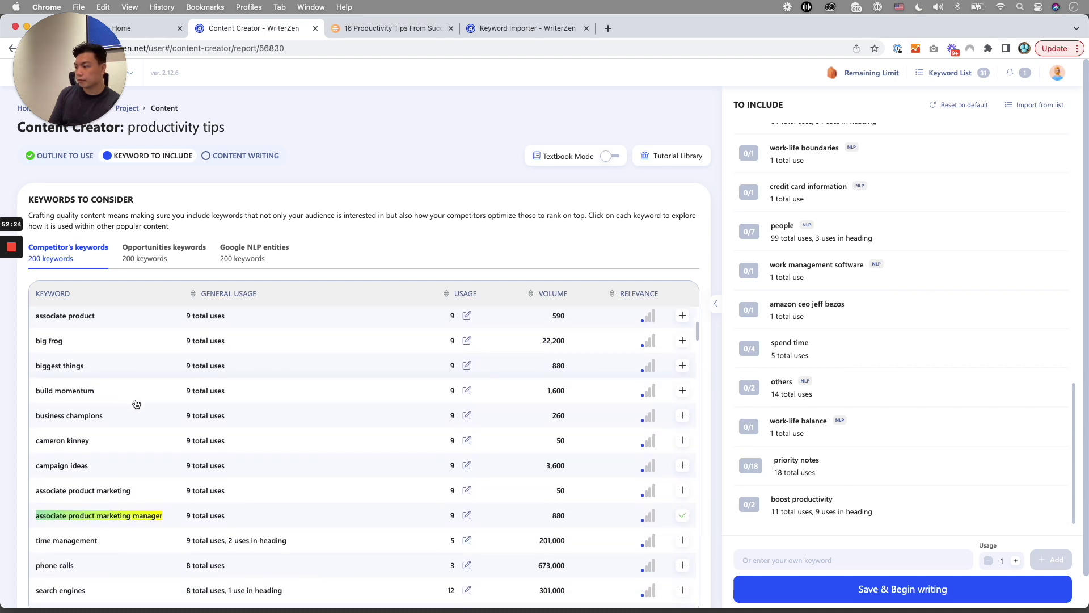
{"action": "scroll", "coordinate": [156, 430], "scroll_direction": "down", "scroll_amount": 2}
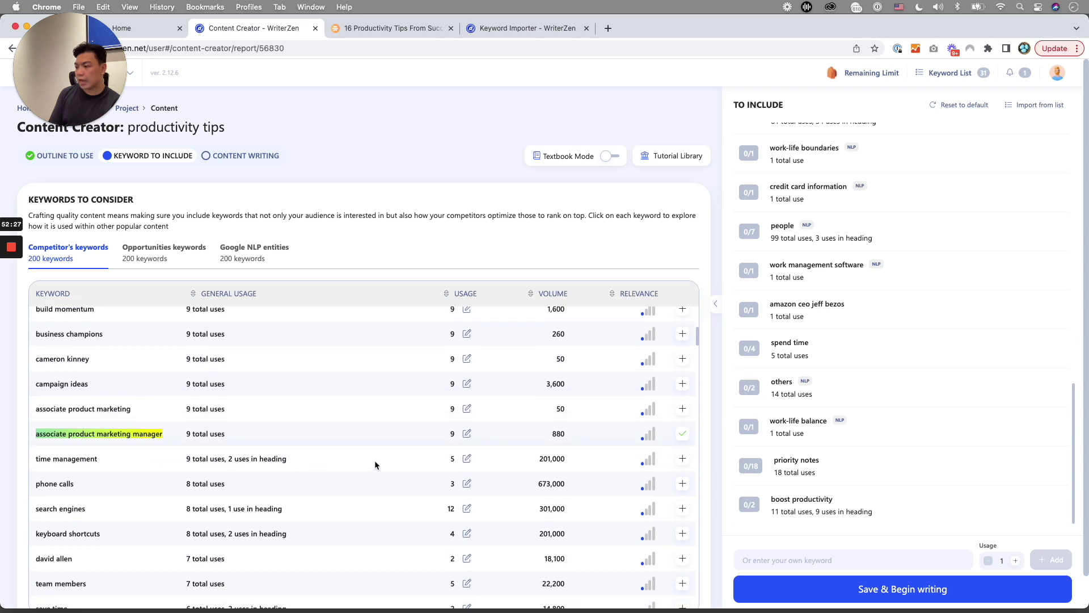
{"action": "left_click", "coordinate": [683, 458]}
- Switch to the Opportunities keywords list for productivity tips
{"action": "left_click", "coordinate": [170, 254]}
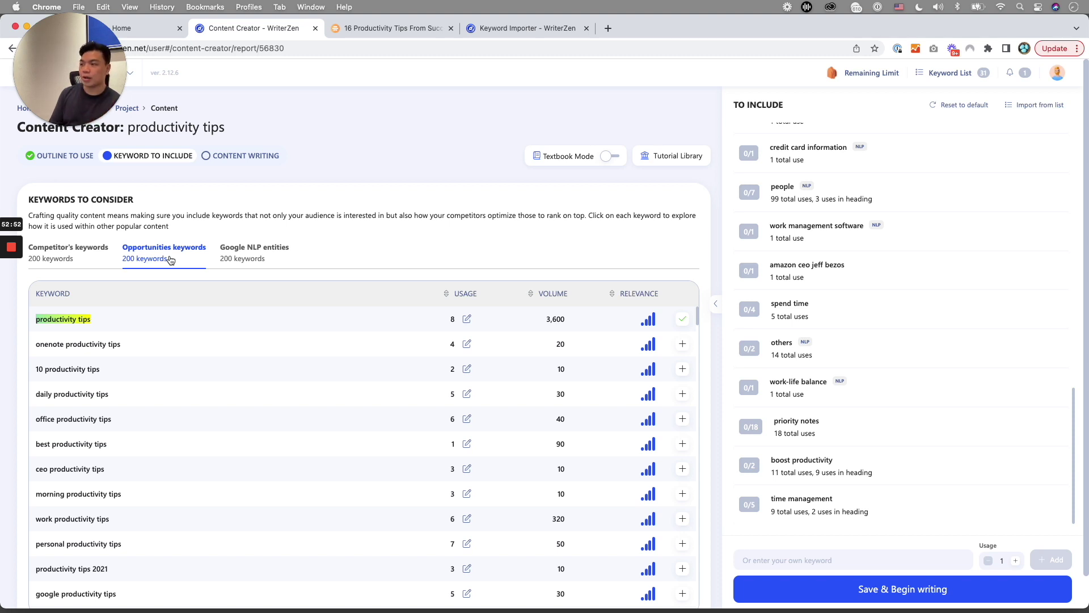
- Show the Google NLP entities list, briefly checking the Tutorial Library dropdown
{"action": "left_click", "coordinate": [258, 260]}
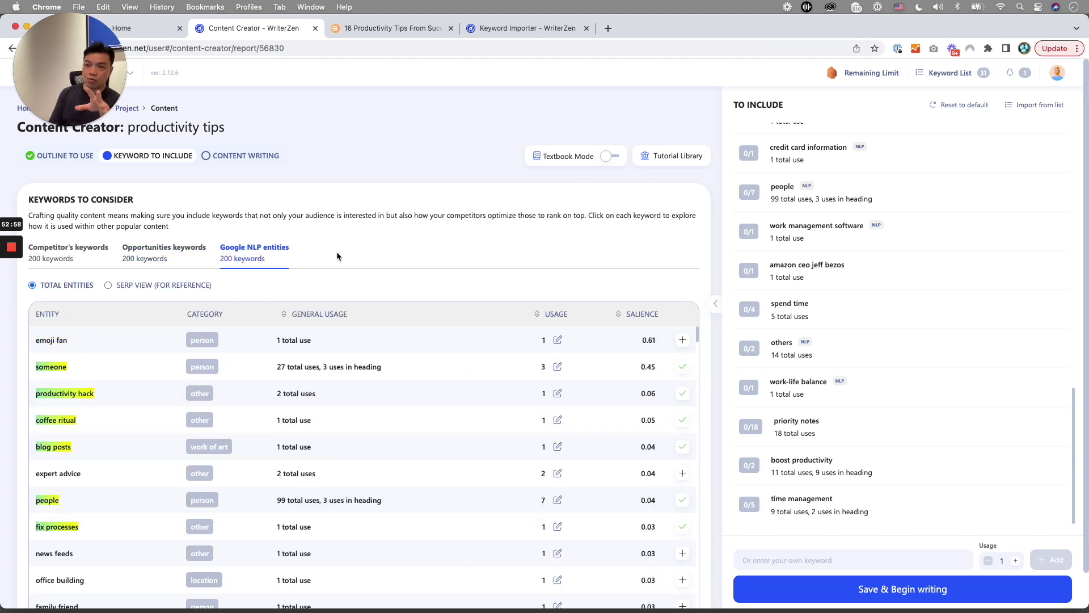
{"action": "left_click", "coordinate": [675, 155]}
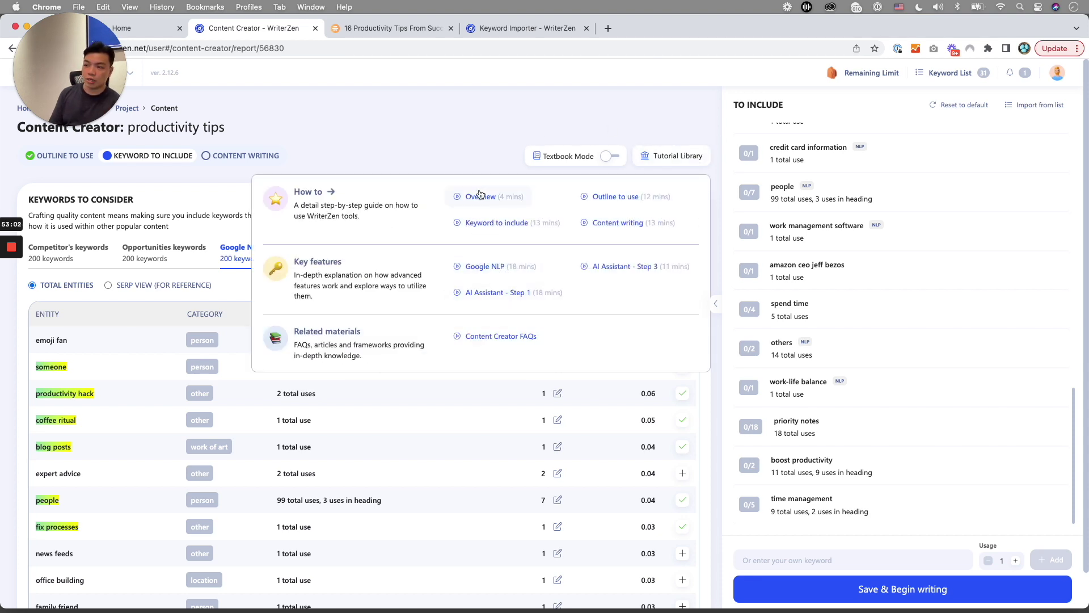
{"action": "left_click", "coordinate": [447, 144]}
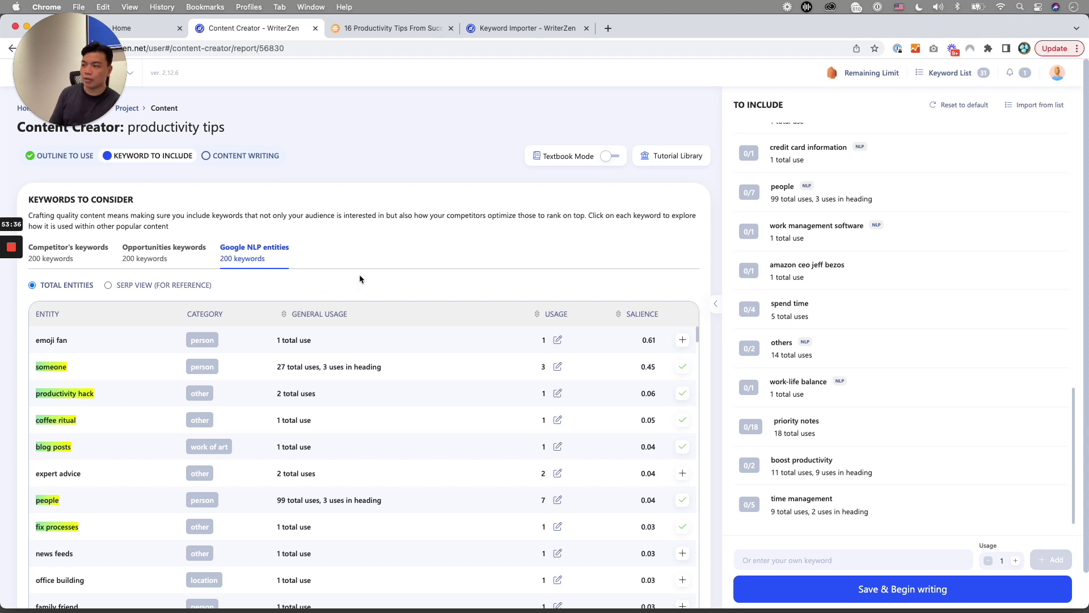
{"action": "scroll", "coordinate": [413, 296], "scroll_direction": "down", "scroll_amount": 2}
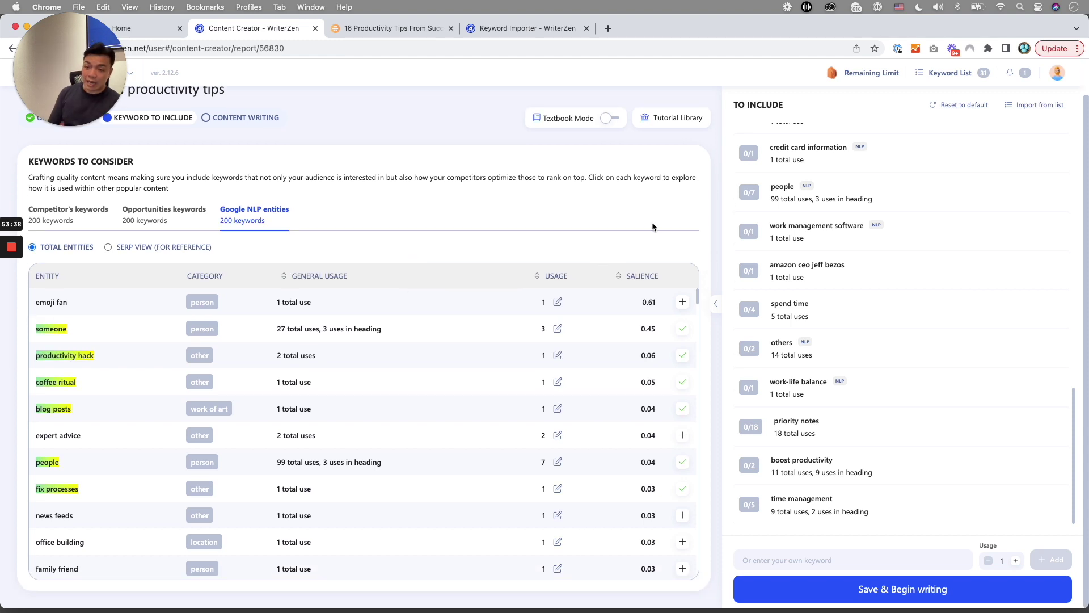
- Open the Import Keyword dialog and switch between file and saved-list import
{"action": "scroll", "coordinate": [990, 343], "scroll_direction": "up", "scroll_amount": 10}
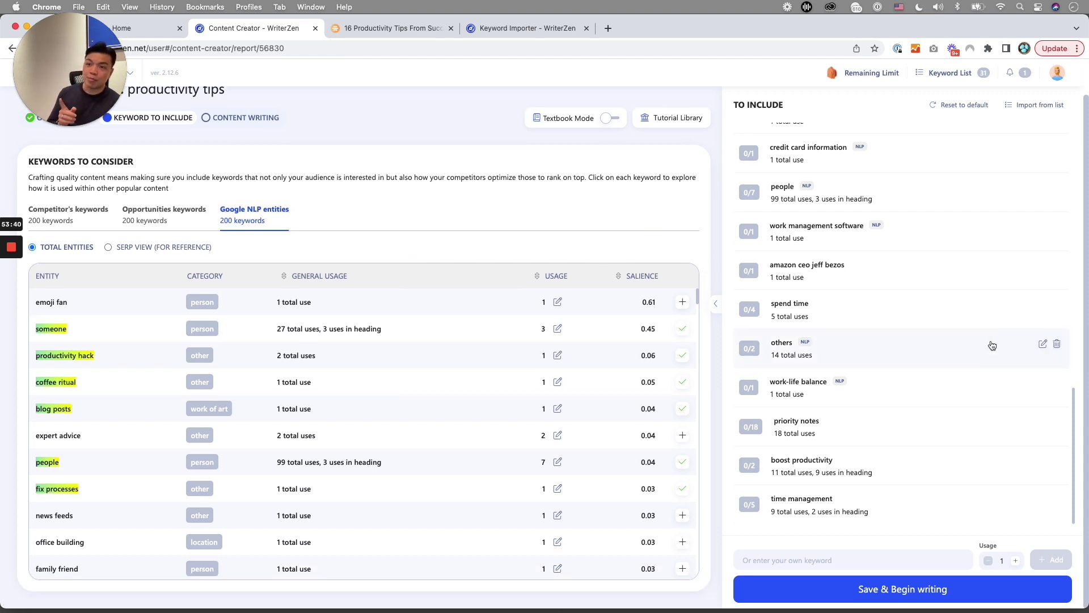
{"action": "left_click", "coordinate": [1033, 108]}
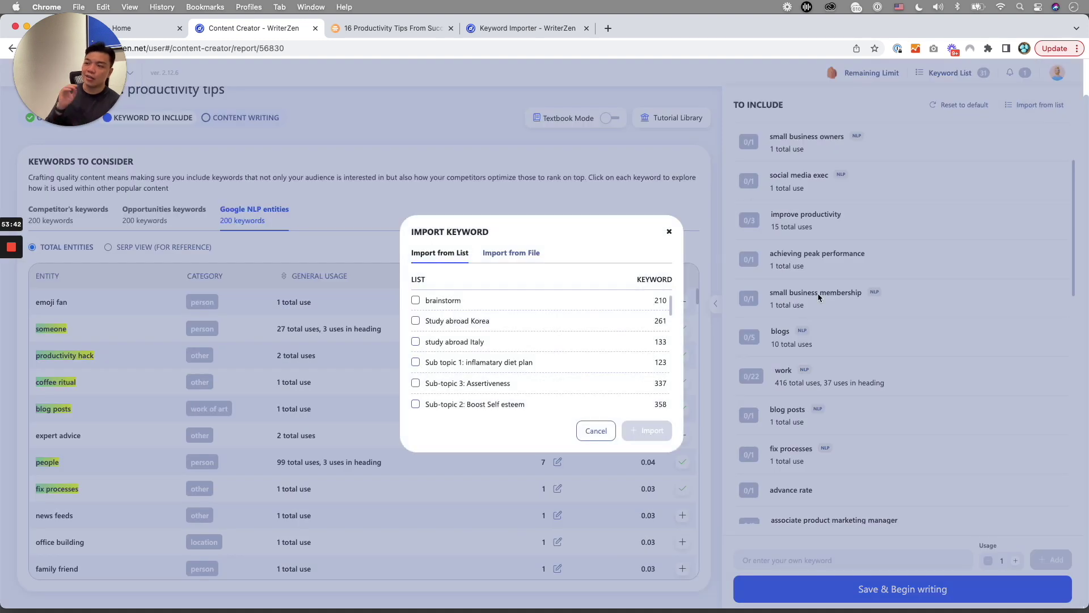
{"action": "scroll", "coordinate": [499, 301], "scroll_direction": "up", "scroll_amount": 2}
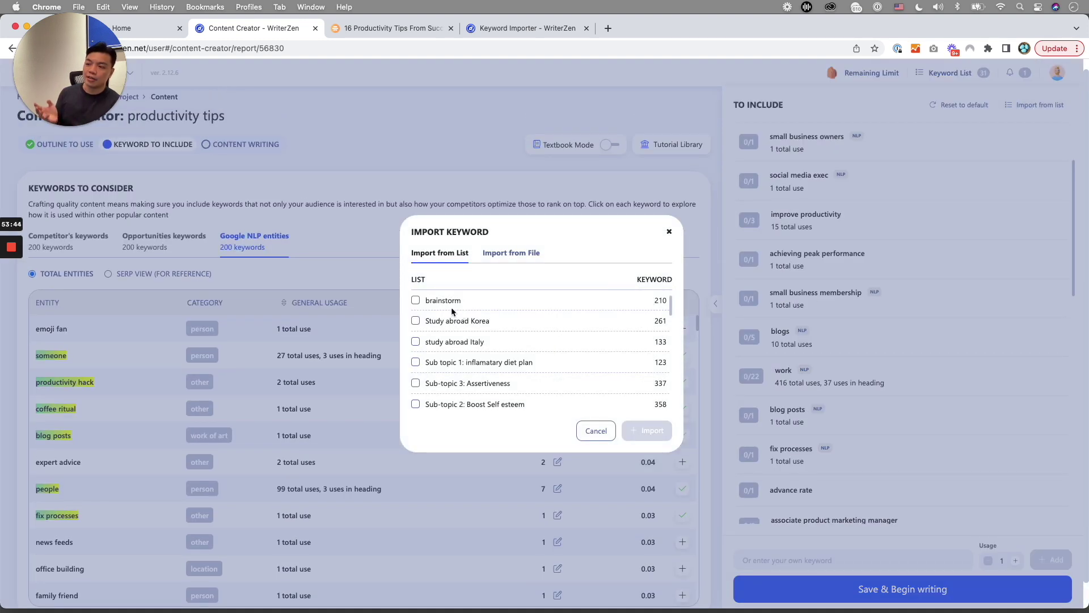
{"action": "scroll", "coordinate": [459, 349], "scroll_direction": "down", "scroll_amount": 10}
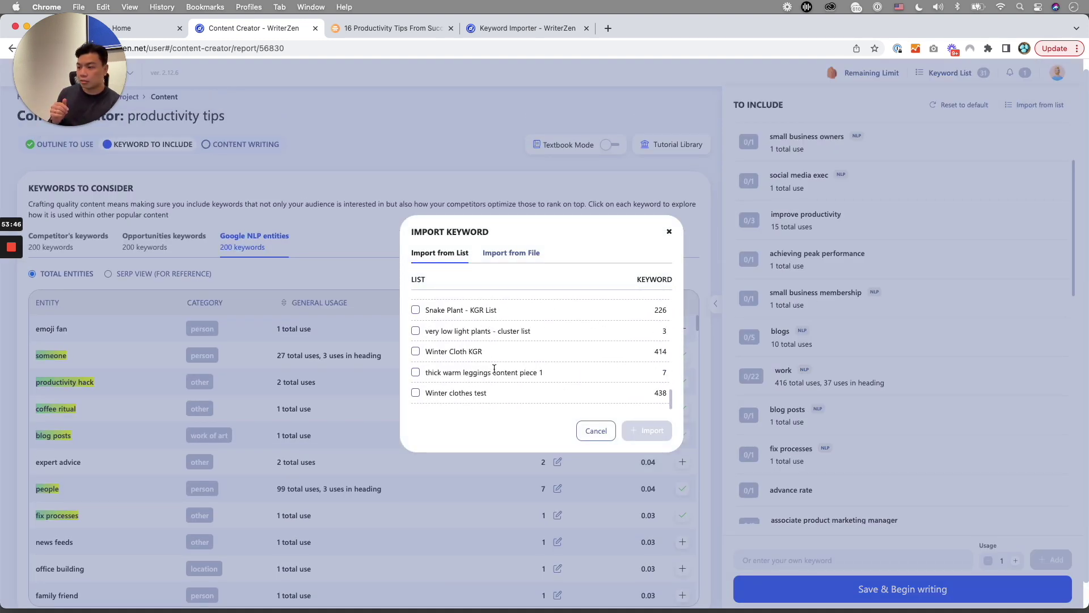
{"action": "scroll", "coordinate": [494, 369], "scroll_direction": "up", "scroll_amount": 10}
{"action": "left_click", "coordinate": [512, 252]}
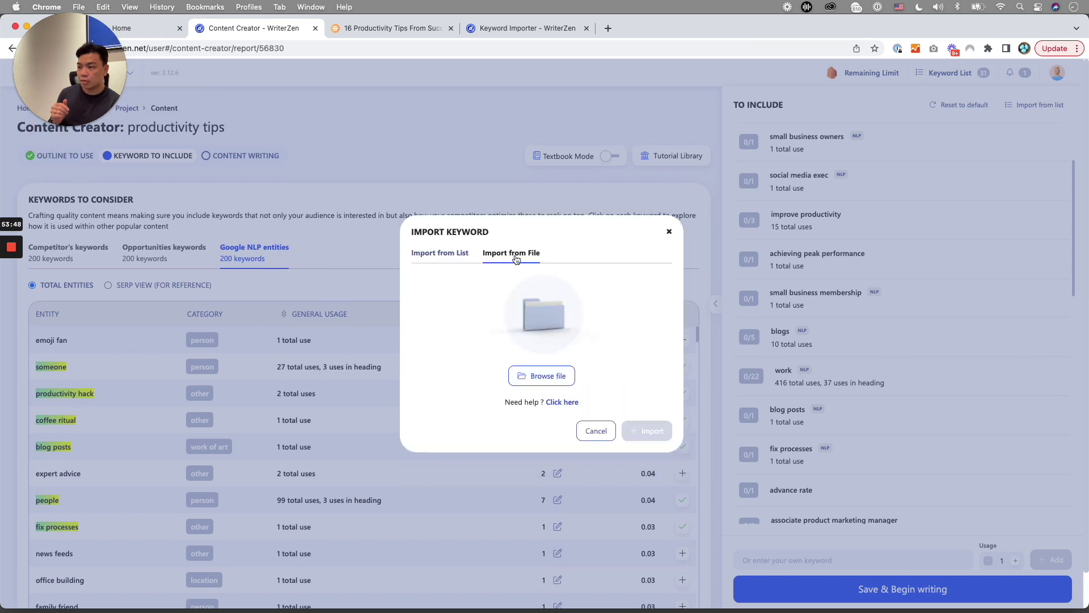
{"action": "left_click", "coordinate": [452, 256]}
- Browse the saved keyword lists, cancel the import, and reload the Content Creator page
{"action": "scroll", "coordinate": [499, 335], "scroll_direction": "down", "scroll_amount": 10}
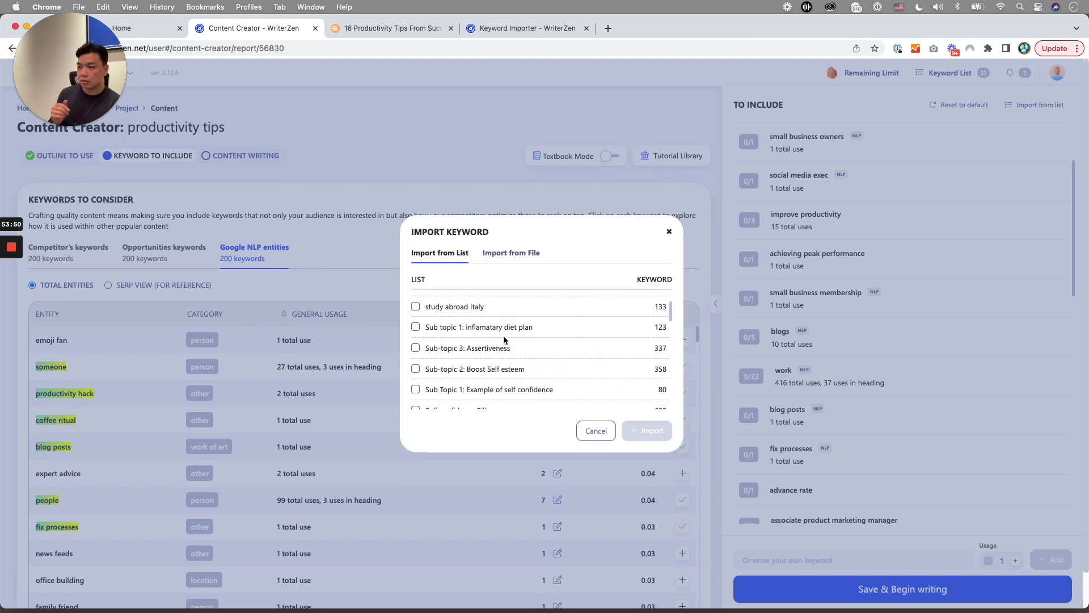
{"action": "scroll", "coordinate": [503, 359], "scroll_direction": "down", "scroll_amount": 2}
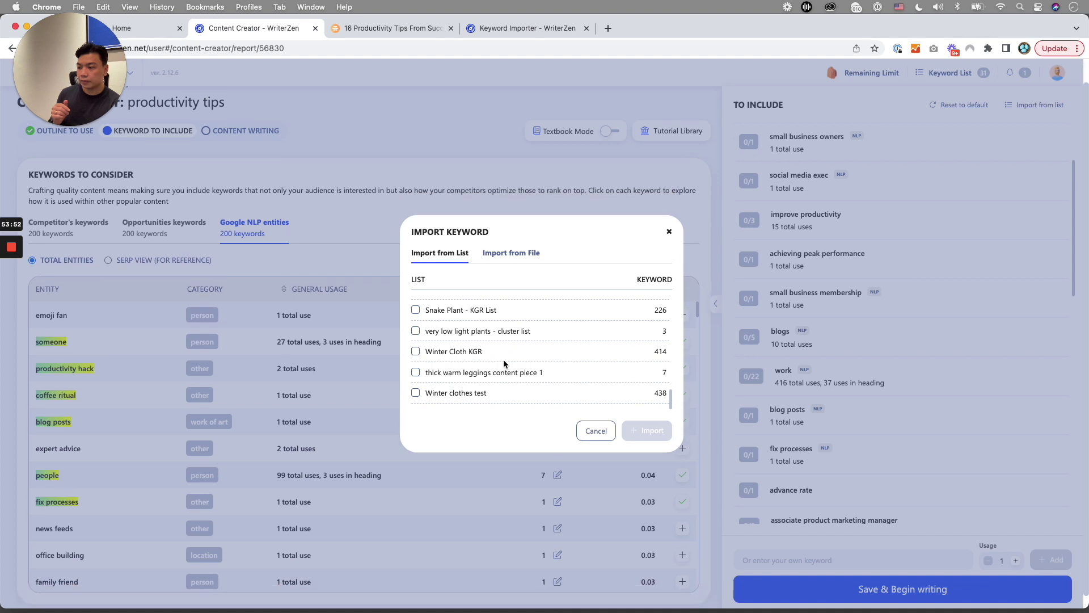
{"action": "scroll", "coordinate": [503, 359], "scroll_direction": "up", "scroll_amount": 5}
{"action": "scroll", "coordinate": [547, 349], "scroll_direction": "up", "scroll_amount": 6}
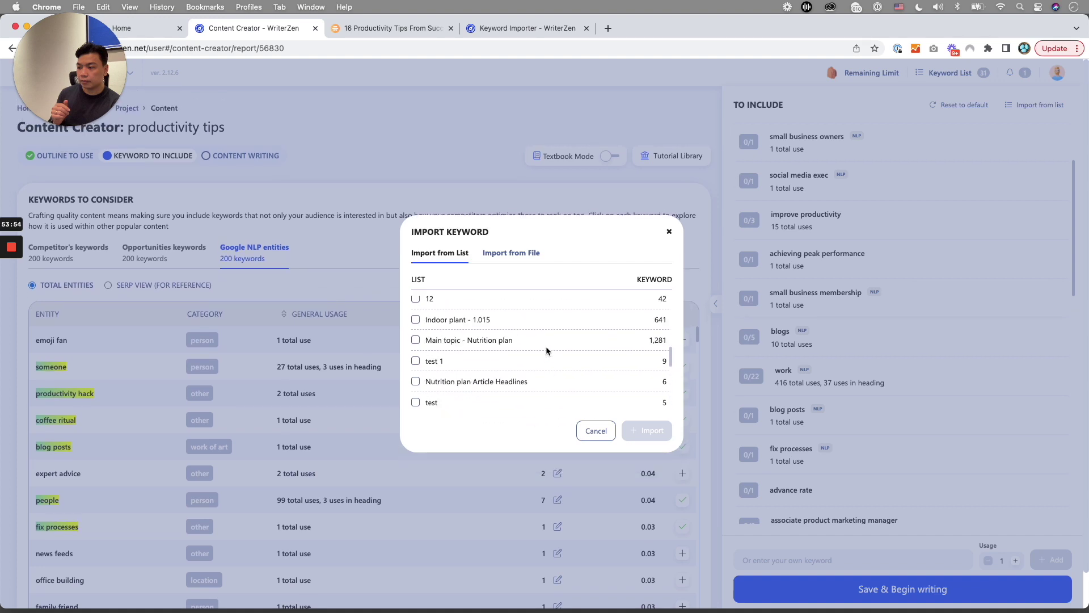
{"action": "left_click", "coordinate": [596, 431]}
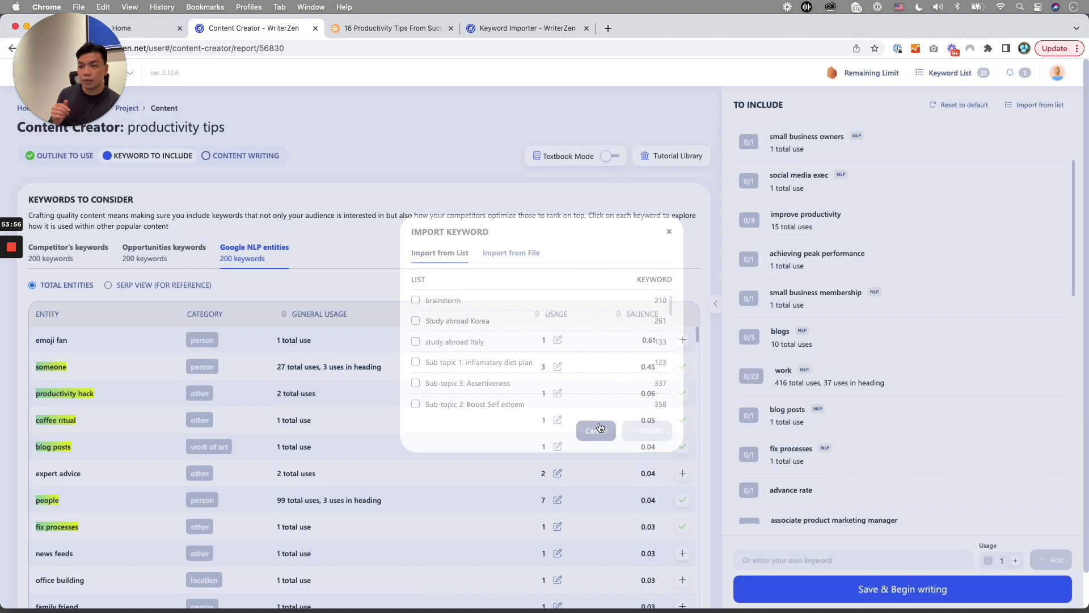
{"action": "mouse_move", "coordinate": [935, 82]}
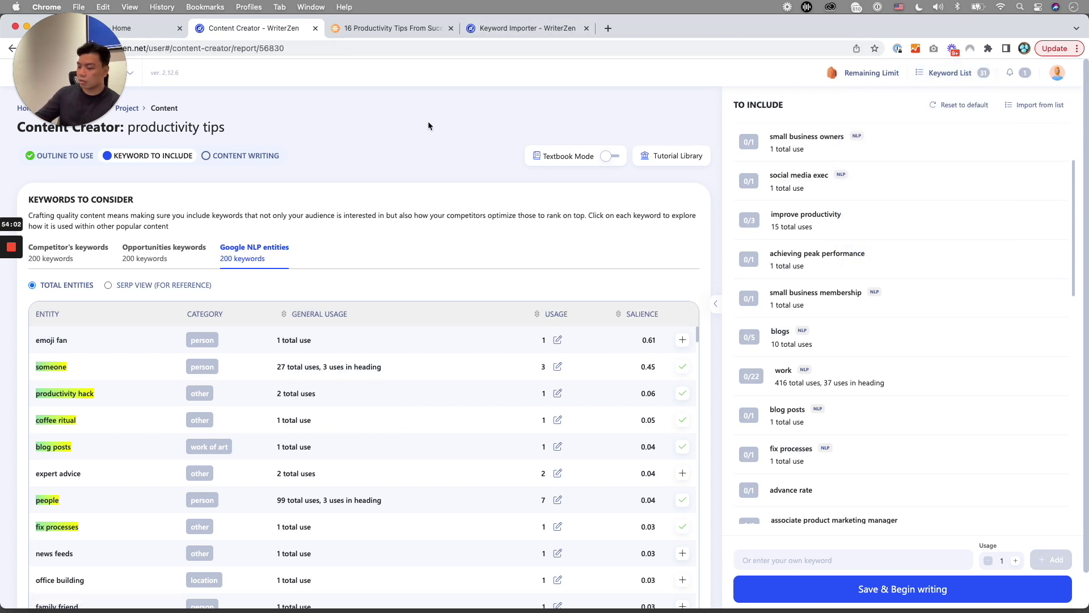
{"action": "key", "text": "super+r"}
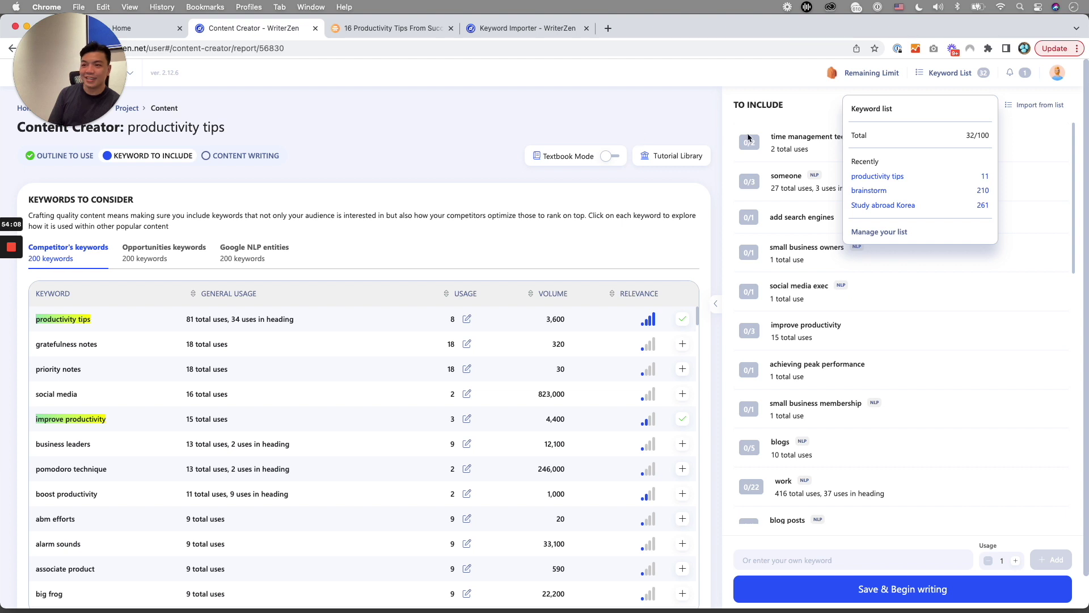
- Import the saved 'productivity tips' keyword list into To Include
{"action": "left_click", "coordinate": [1037, 105]}
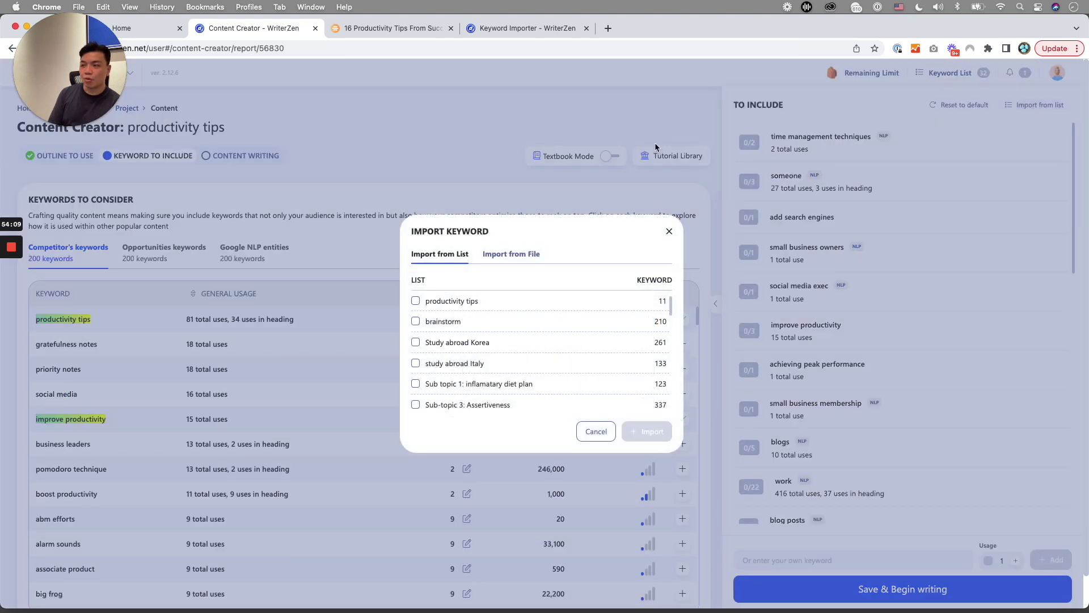
{"action": "left_click", "coordinate": [416, 302]}
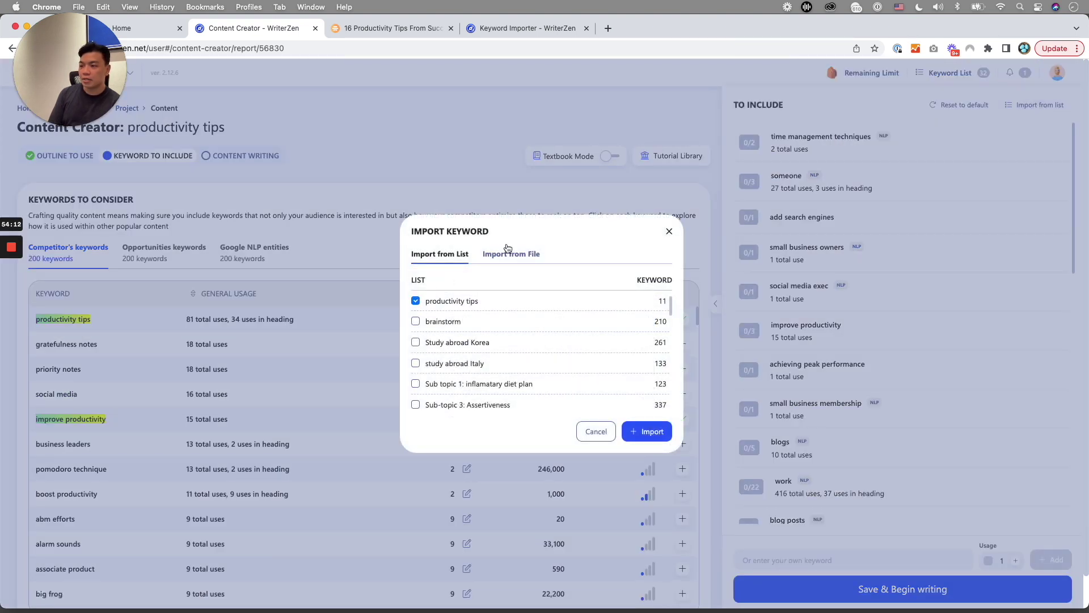
{"action": "left_click", "coordinate": [648, 432]}
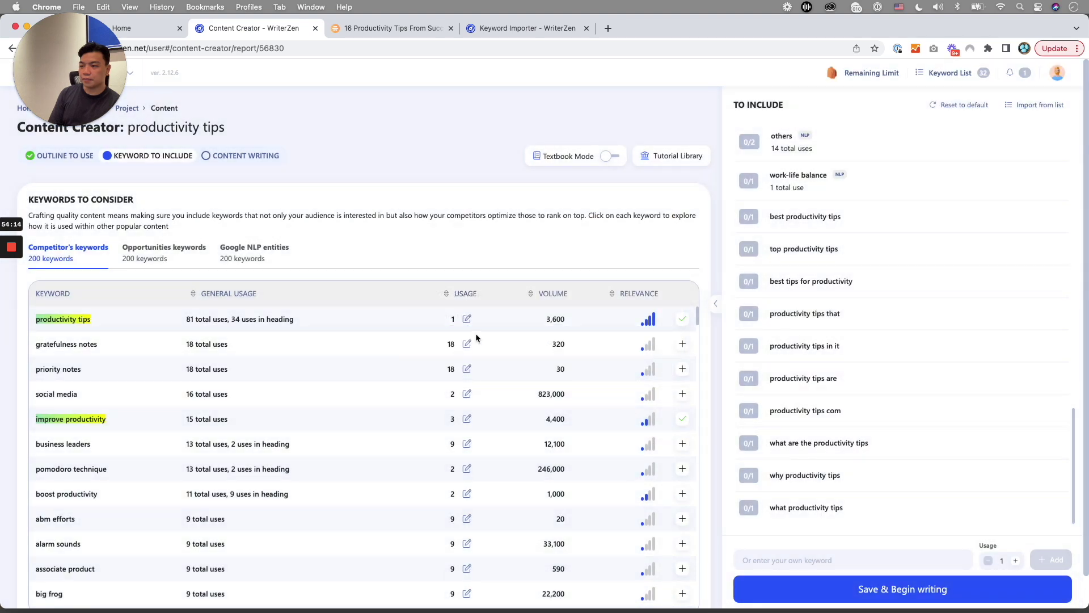
{"action": "scroll", "coordinate": [886, 447], "scroll_direction": "down", "scroll_amount": 1}
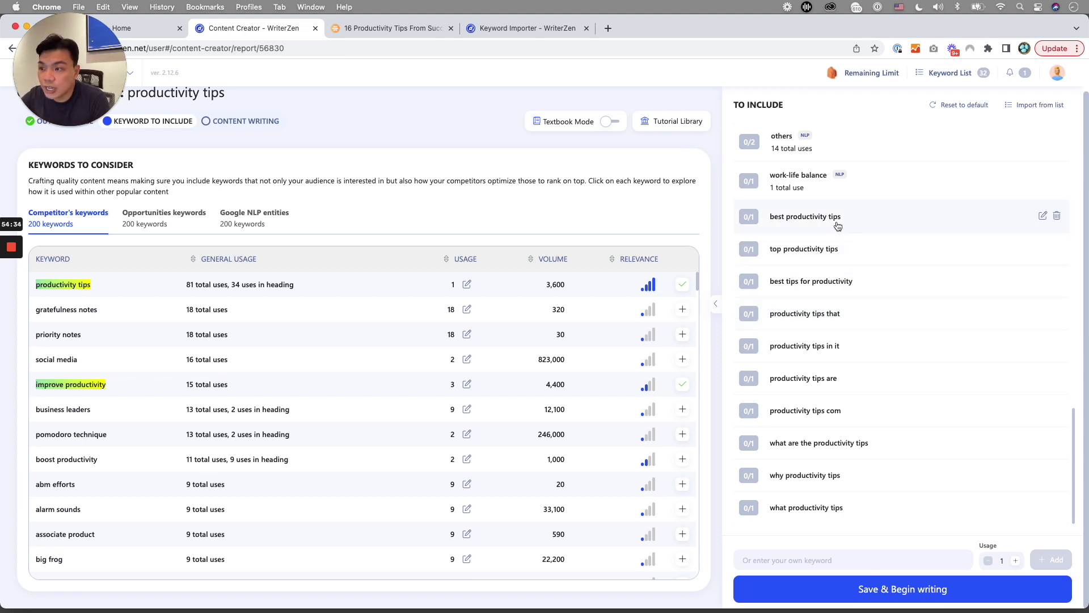
- Delete 'best productivity tips' and set 'top productivity tips' to 3 target uses
{"action": "left_click", "coordinate": [970, 226]}
{"action": "left_click", "coordinate": [1057, 216]}
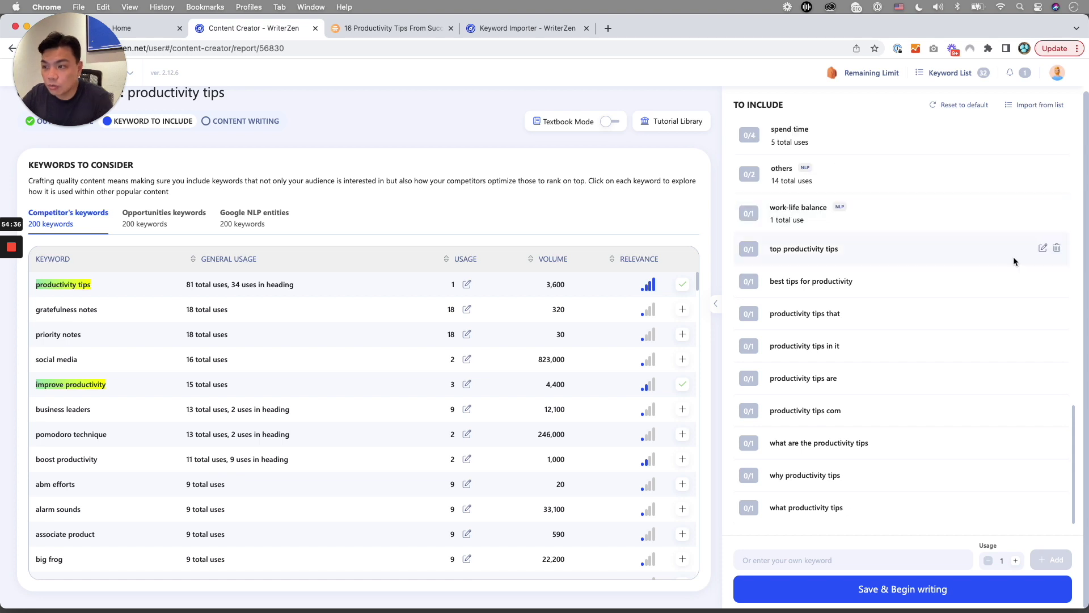
{"action": "left_click", "coordinate": [1042, 248]}
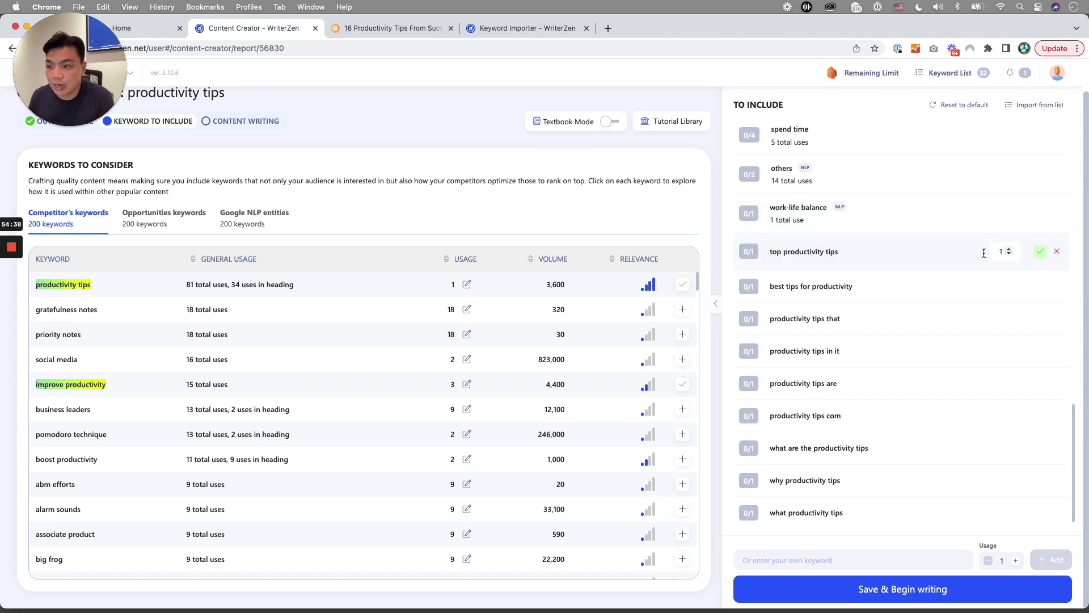
{"action": "left_click", "coordinate": [1008, 251]}
{"action": "left_click", "coordinate": [1008, 248]}
{"action": "left_click", "coordinate": [1009, 248]}
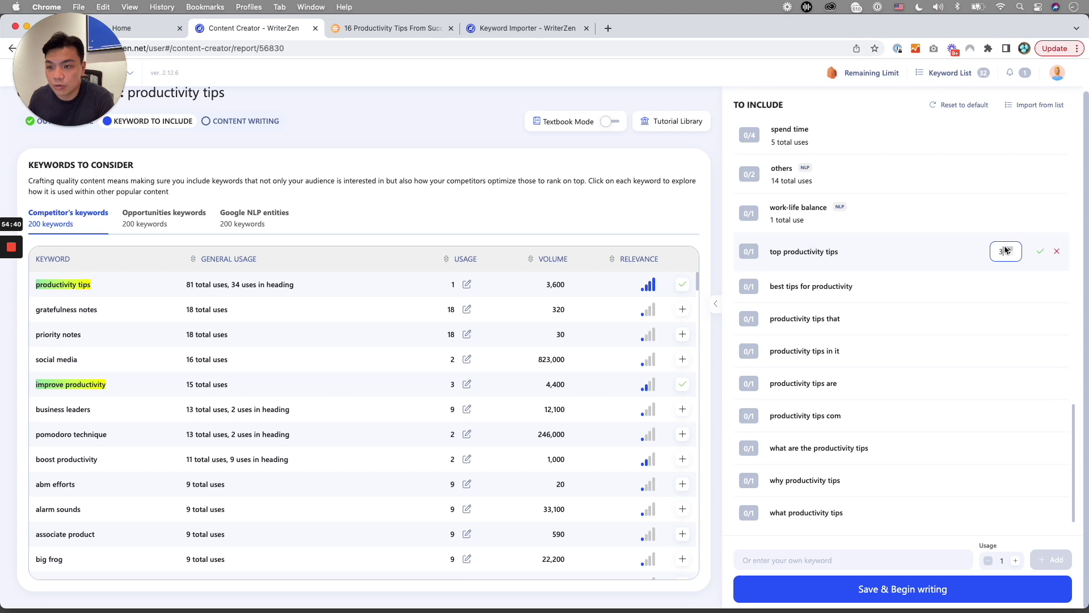
{"action": "left_click", "coordinate": [1040, 252]}
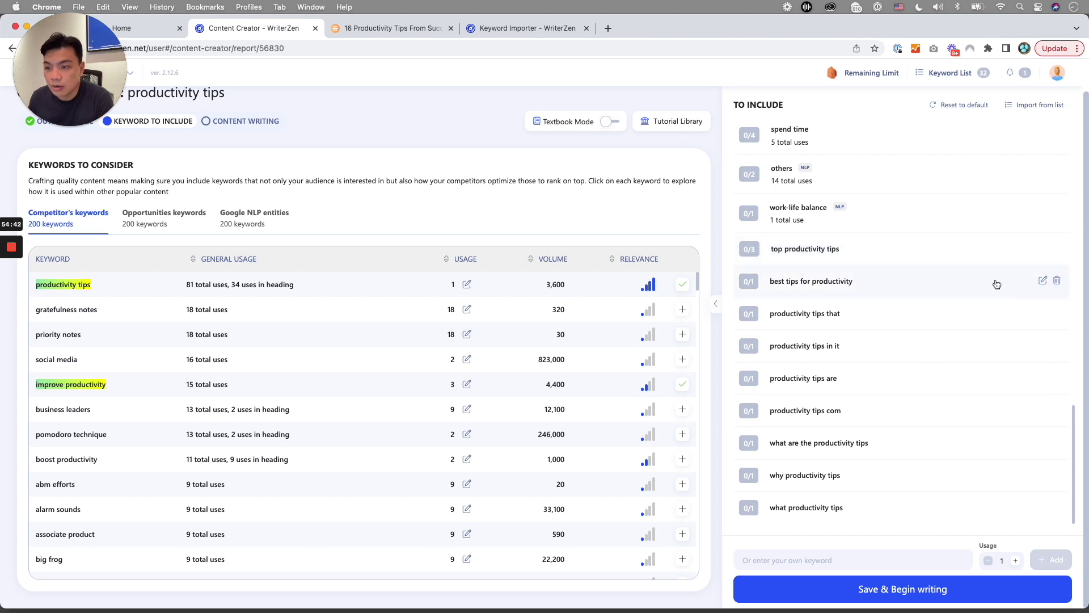
- Set 'best tips for productivity' to 3 uses, 'productivity tips that' and 'productivity tips in it' to 2
{"action": "left_click", "coordinate": [1040, 281]}
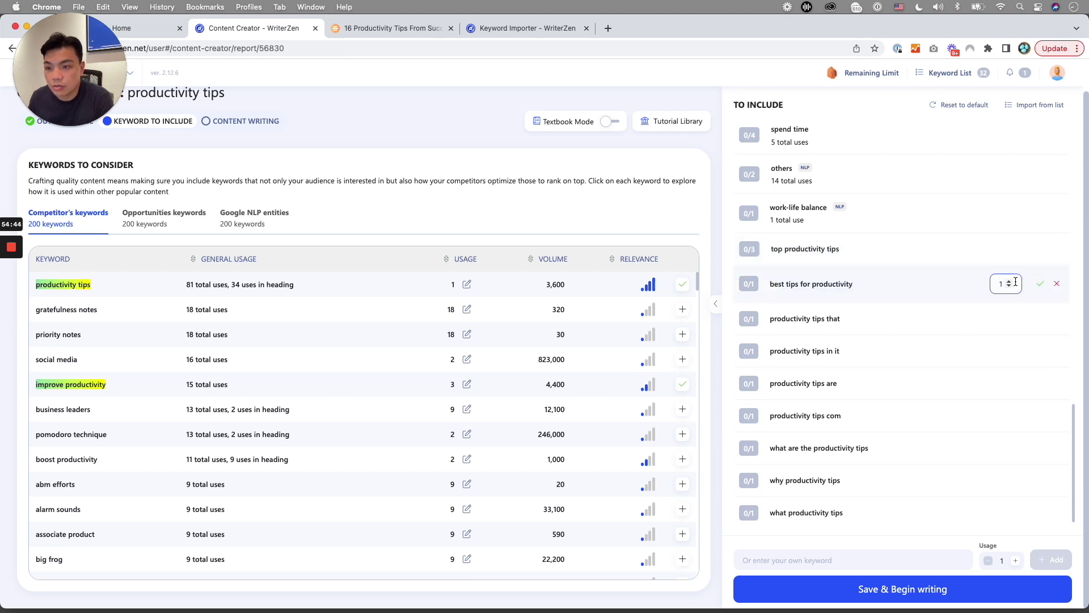
{"action": "left_click", "coordinate": [1009, 282]}
{"action": "left_click", "coordinate": [1009, 281]}
{"action": "left_click", "coordinate": [1041, 283]}
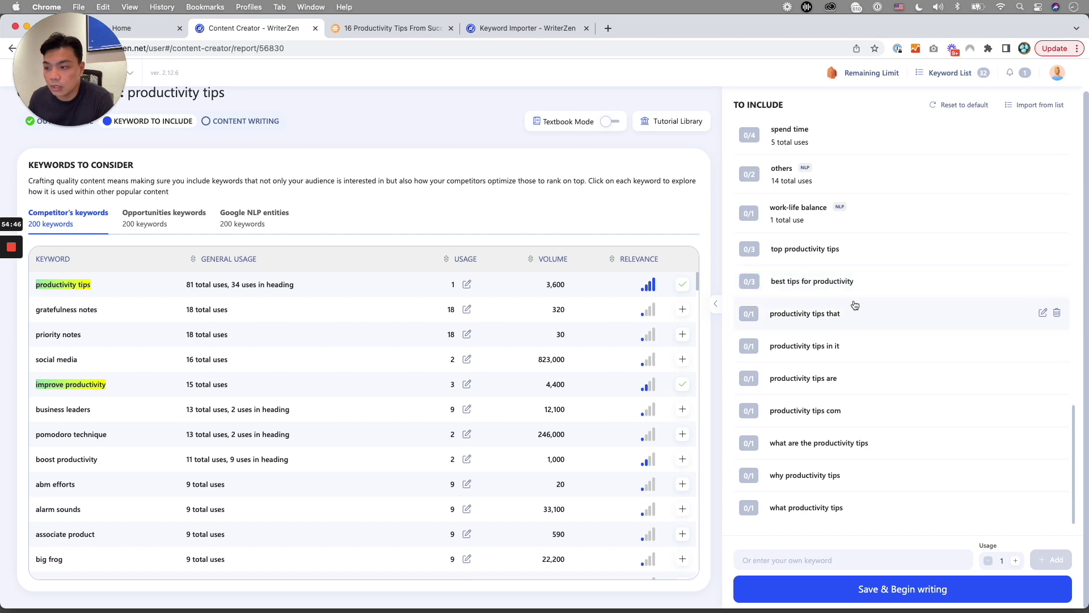
{"action": "left_click", "coordinate": [1042, 313]}
{"action": "left_click", "coordinate": [1009, 313]}
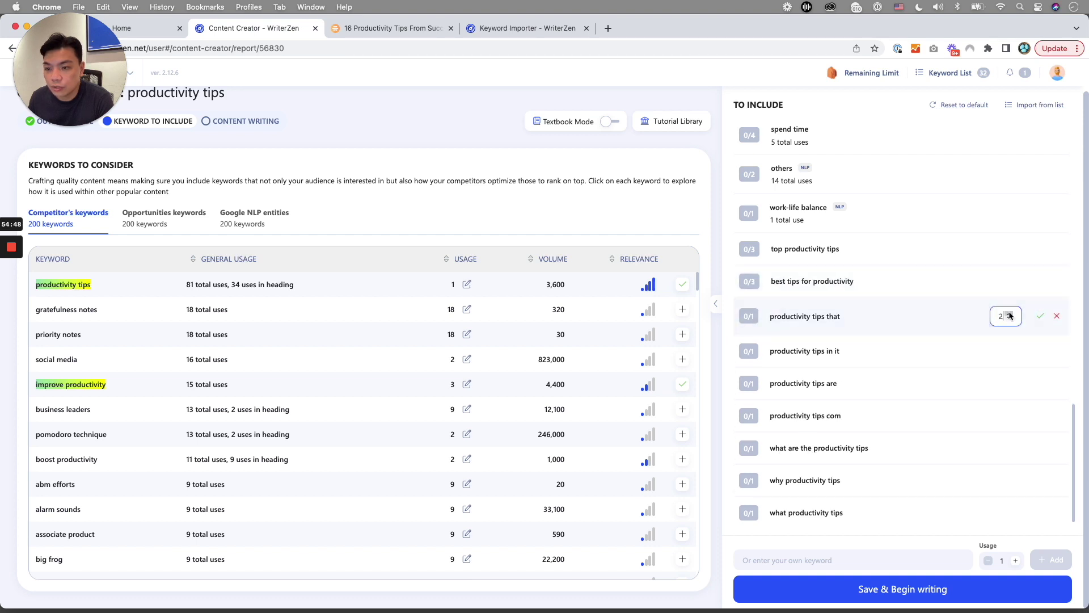
{"action": "left_click", "coordinate": [1045, 320]}
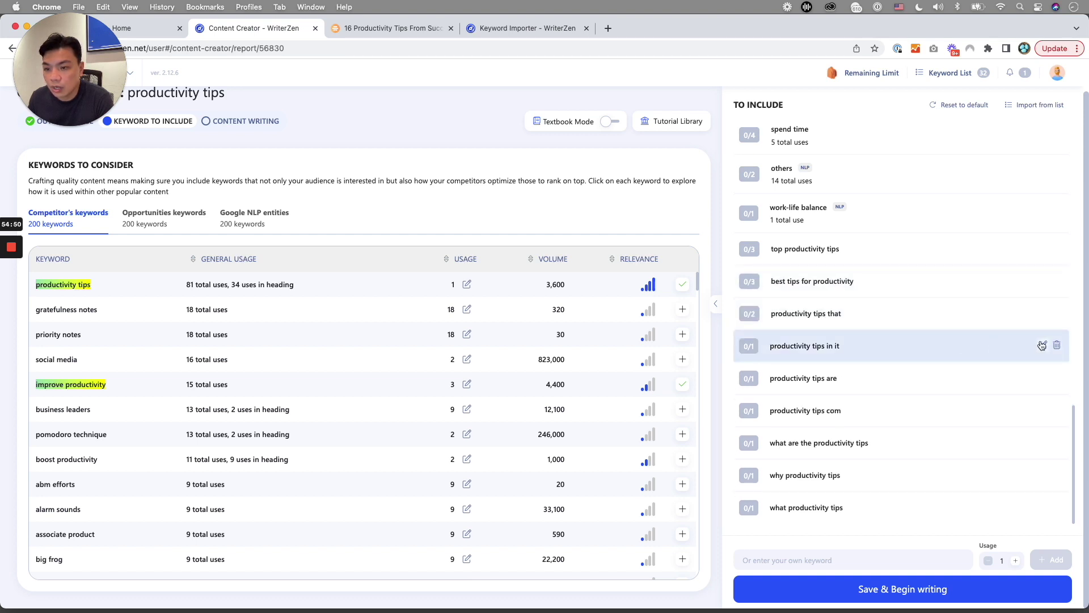
{"action": "left_click", "coordinate": [1040, 348]}
{"action": "left_click", "coordinate": [1009, 346]}
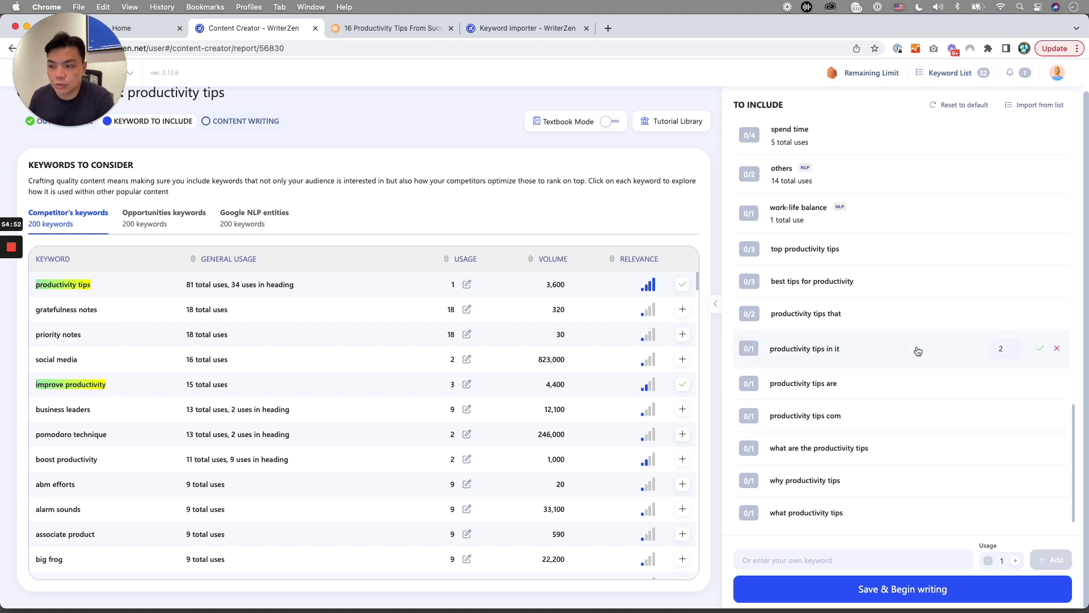
{"action": "left_click", "coordinate": [1040, 348]}
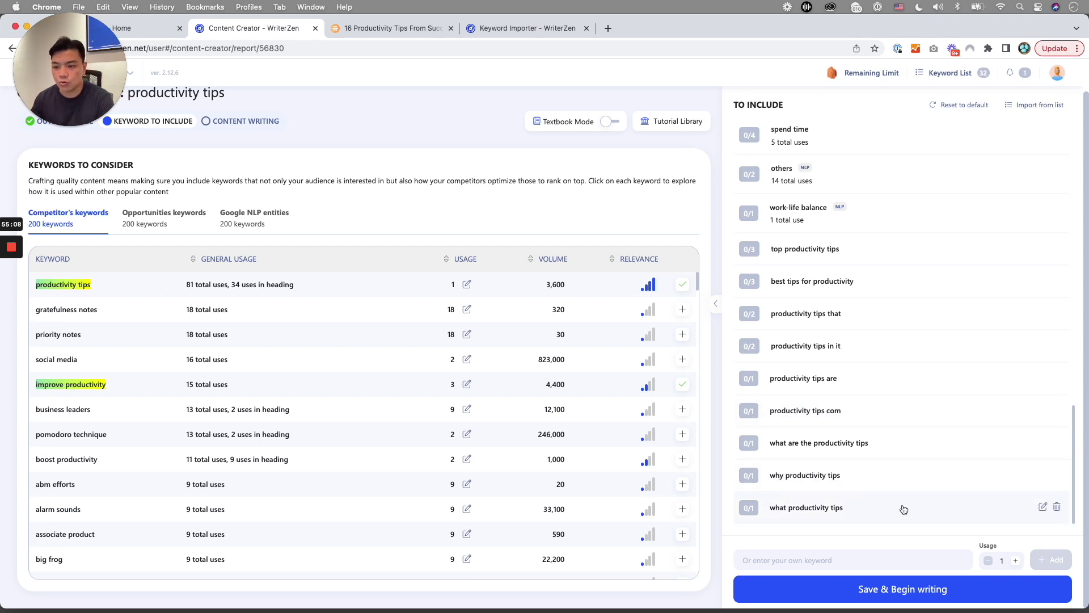
- Delete 'what productivity tips' and 'productivity tips com' from To Include
{"action": "left_click", "coordinate": [1056, 507]}
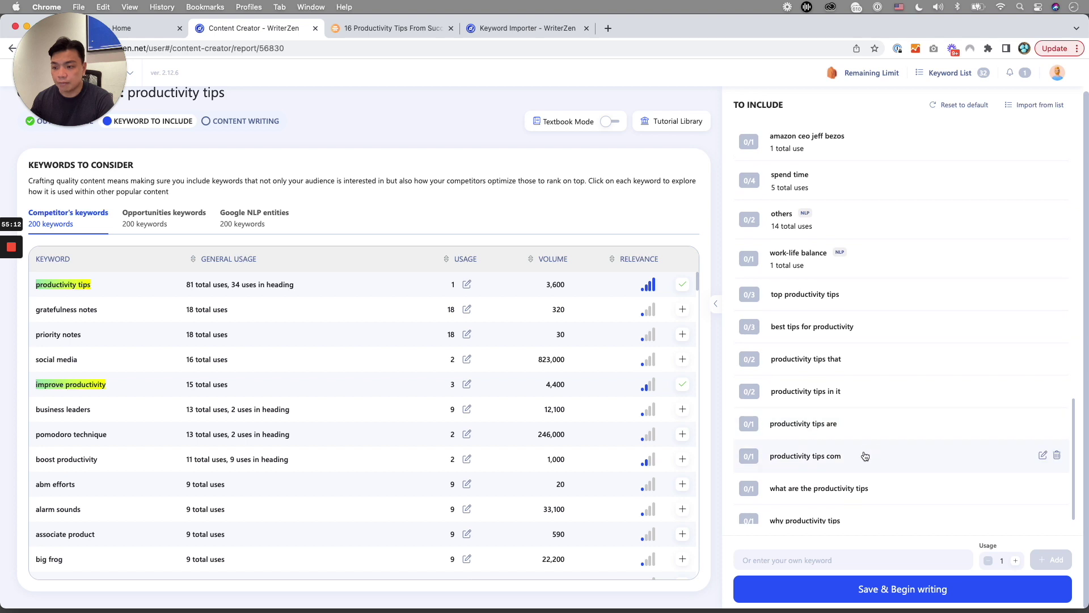
{"action": "left_click", "coordinate": [1057, 455]}
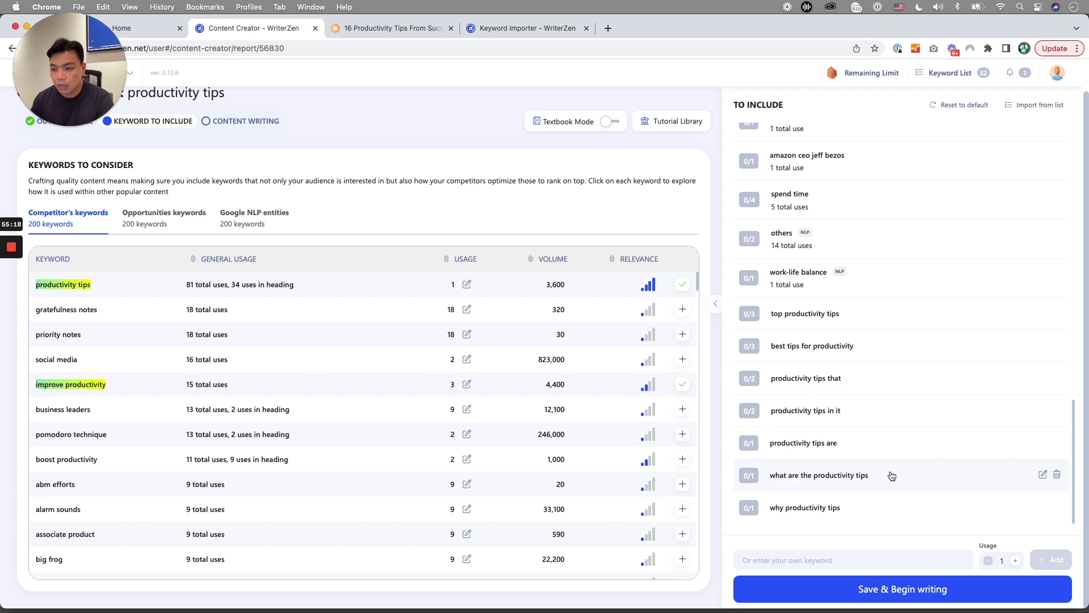
{"action": "scroll", "coordinate": [891, 474], "scroll_direction": "up", "scroll_amount": 1}
- Use Save & Begin writing to store the keyword set and open the Content Writing editor
{"action": "scroll", "coordinate": [866, 413], "scroll_direction": "down", "scroll_amount": 1}
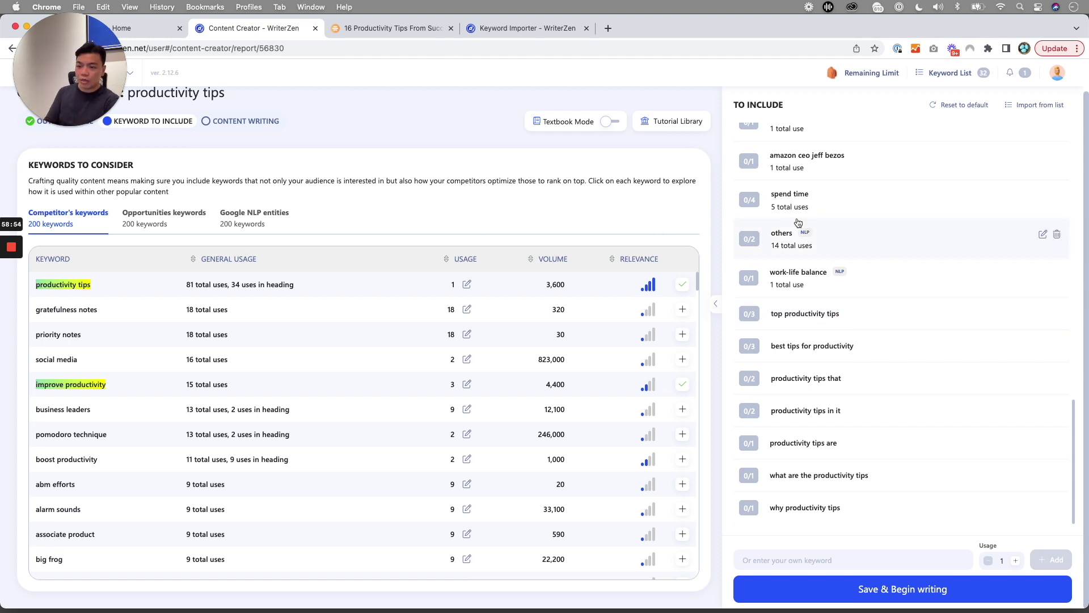
{"action": "left_click", "coordinate": [845, 592]}
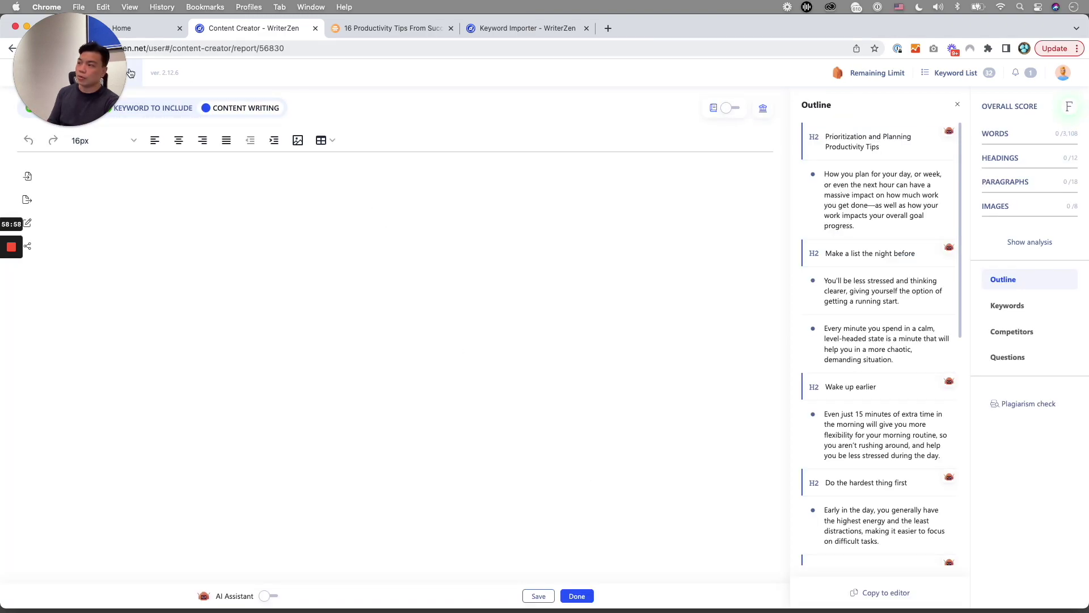